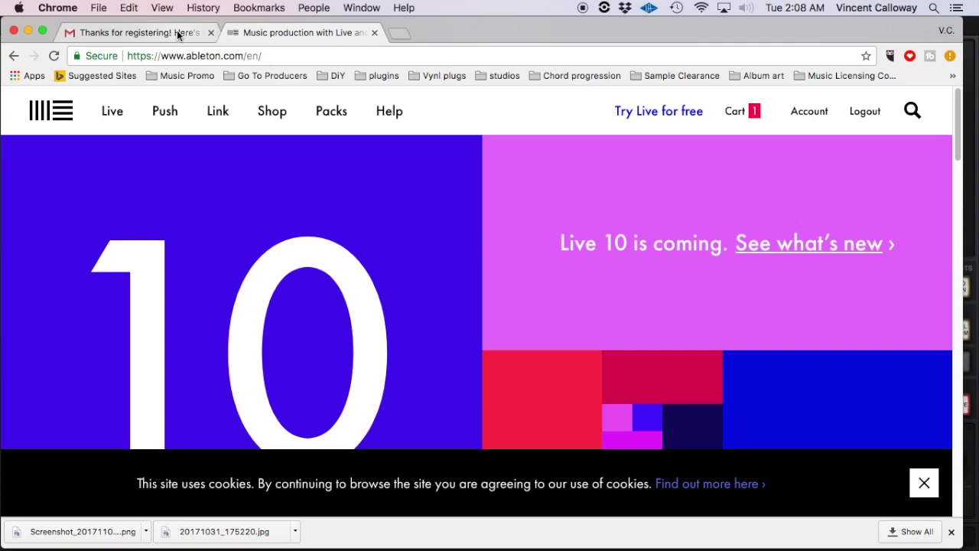
Launch Ableton Live 10 Beta 2 and dismiss the audio output device warning
{"action": "key", "text": "F4"}
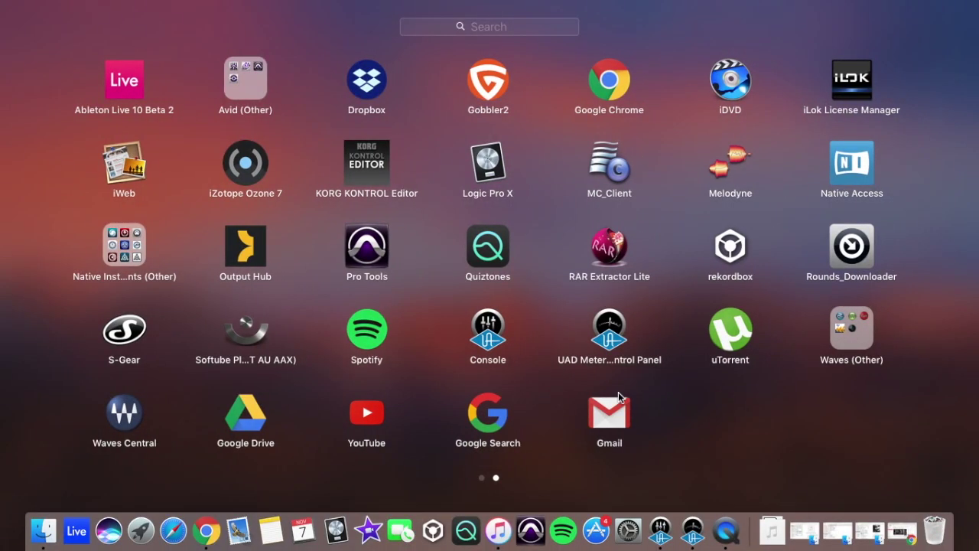
{"action": "left_click", "coordinate": [126, 81]}
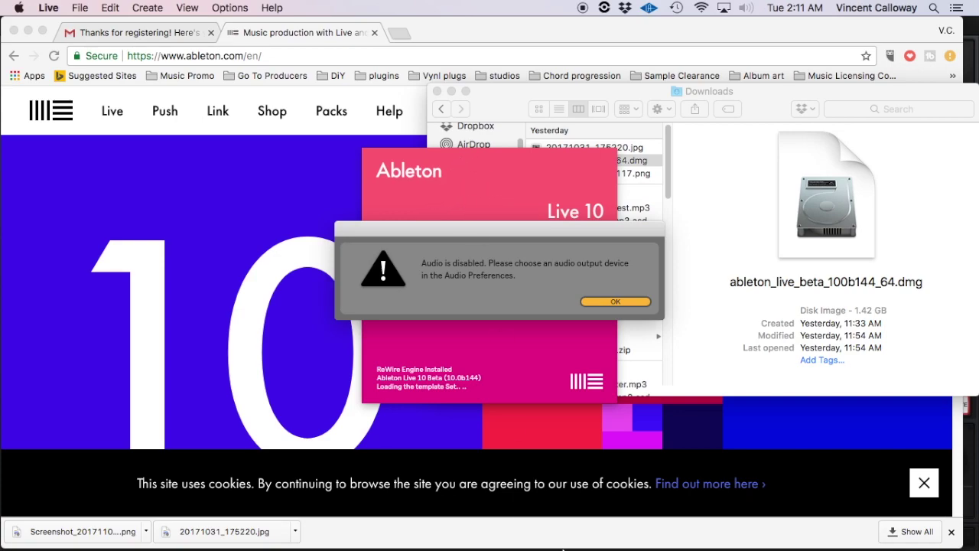
{"action": "mouse_move", "coordinate": [564, 548]}
{"action": "key", "text": "Return"}
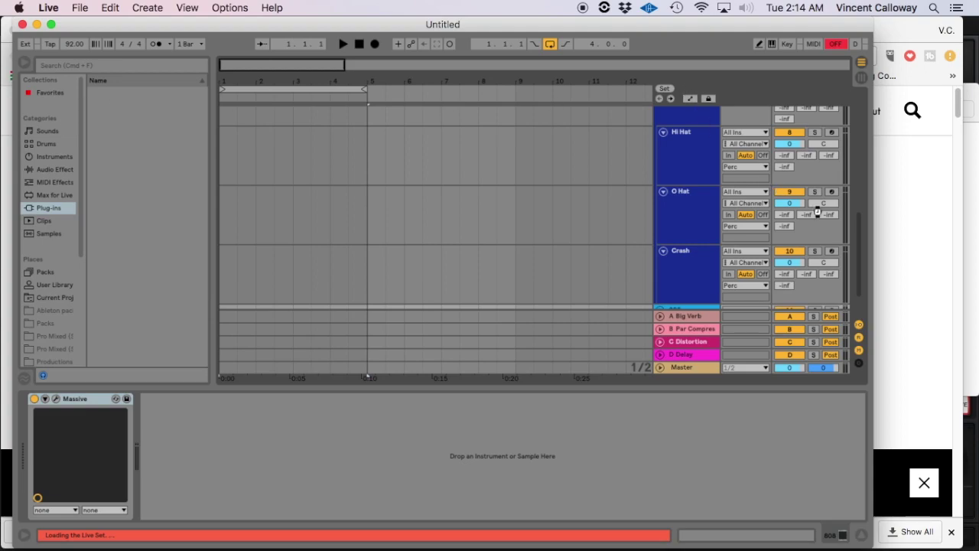
Find the REV Tyrone Davis preset among the Drum Rack presets and load it on the Sample 2 track
{"action": "left_click", "coordinate": [195, 168]}
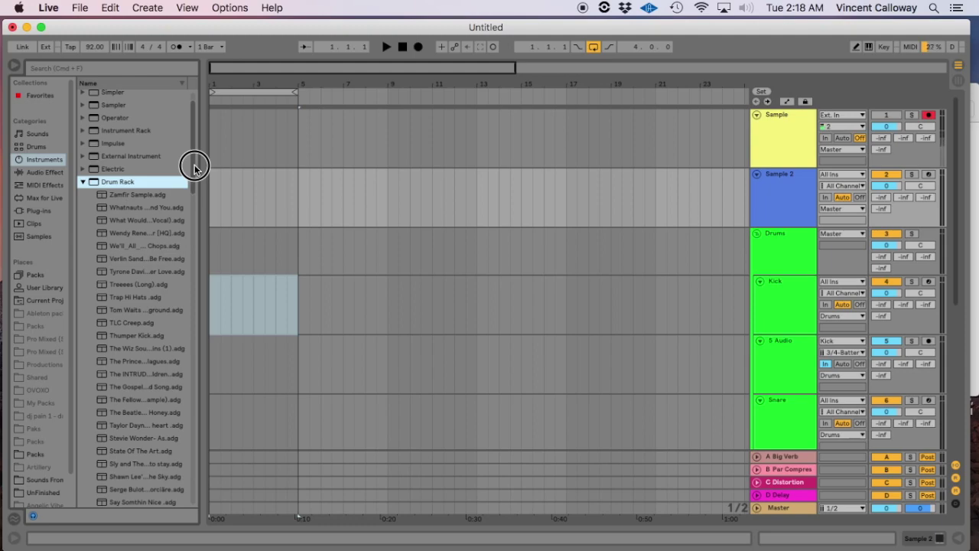
{"action": "left_click_drag", "start_coordinate": [195, 167], "coordinate": [195, 143]}
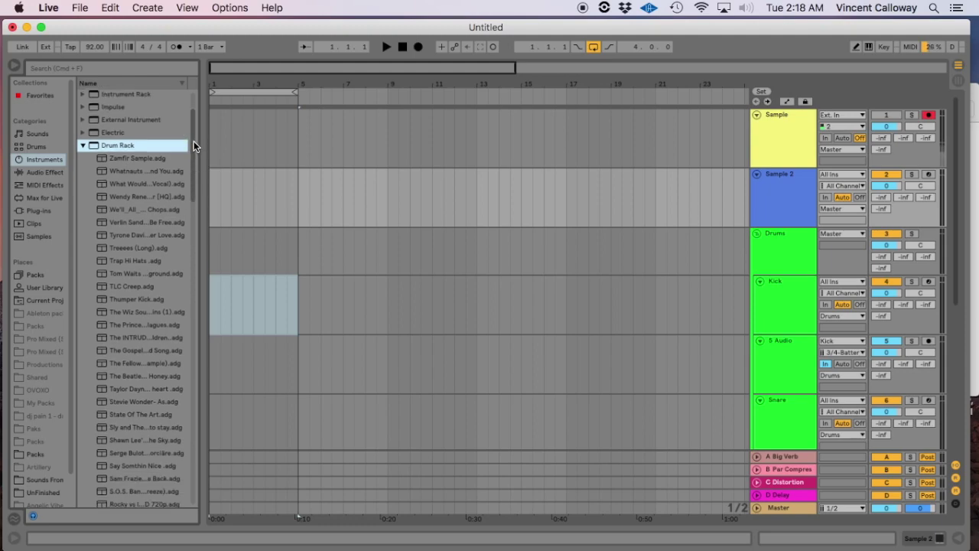
{"action": "scroll", "coordinate": [193, 145], "scroll_direction": "down", "scroll_amount": 5}
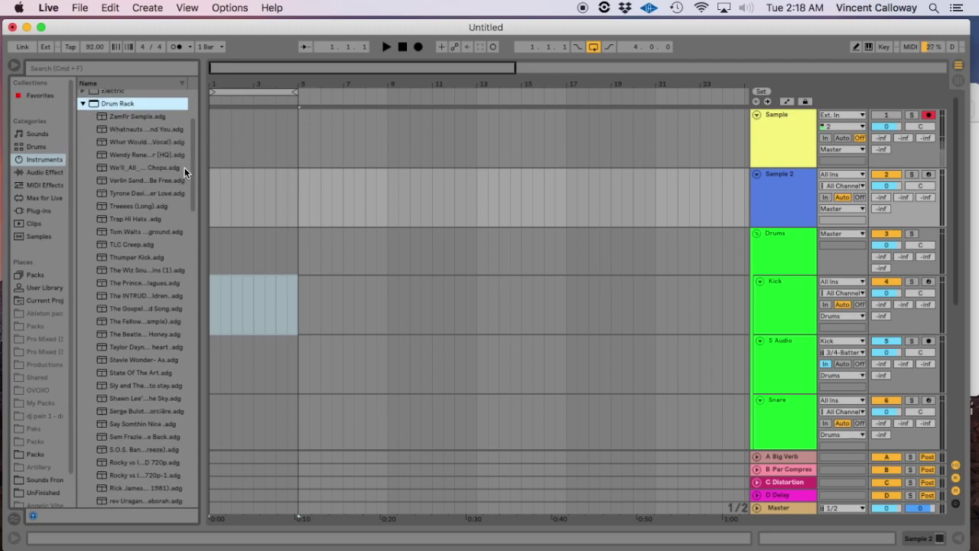
{"action": "left_click_drag", "start_coordinate": [191, 158], "coordinate": [192, 227]}
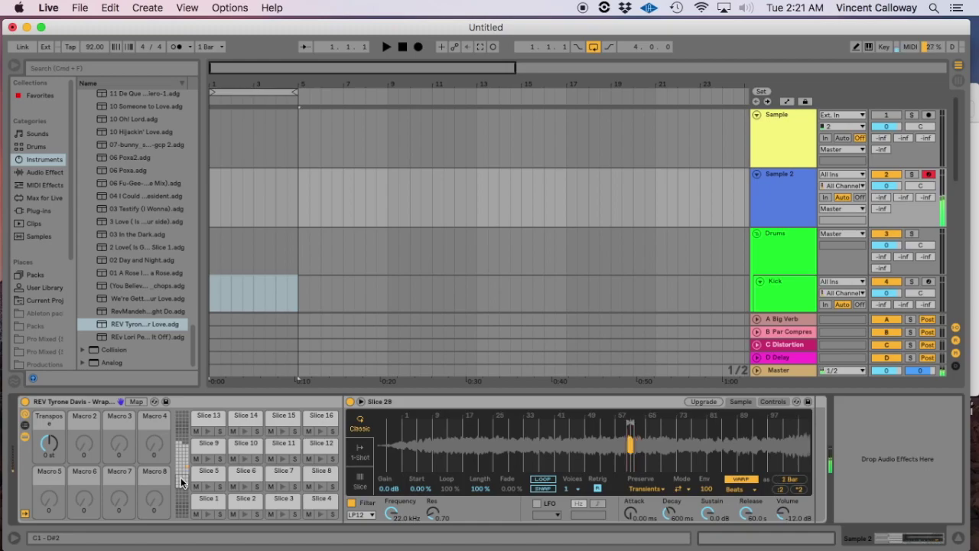
{"action": "left_click", "coordinate": [182, 481]}
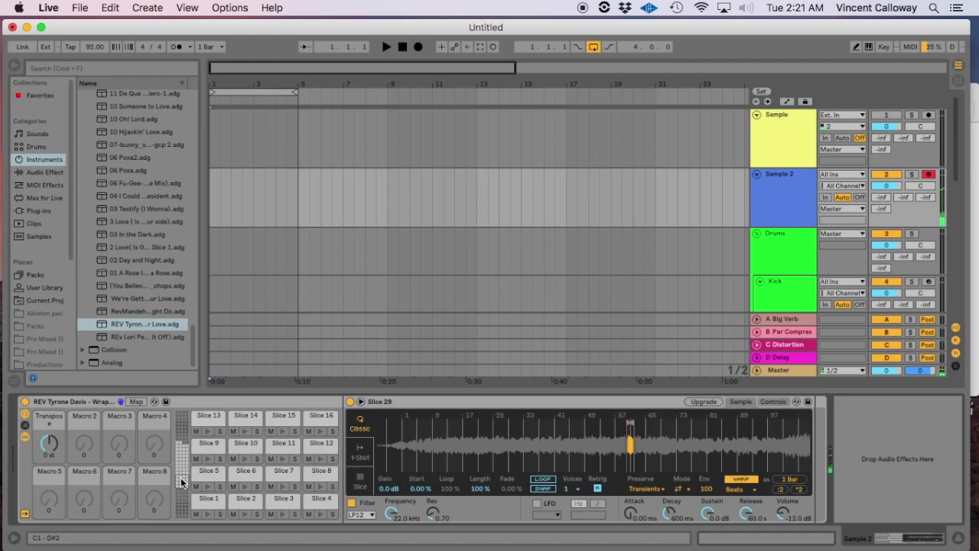
Select the four-bar loop from bar 1 to bar 5 and record a MIDI clip of slices on the Sample 2 track
{"action": "left_click", "coordinate": [273, 92]}
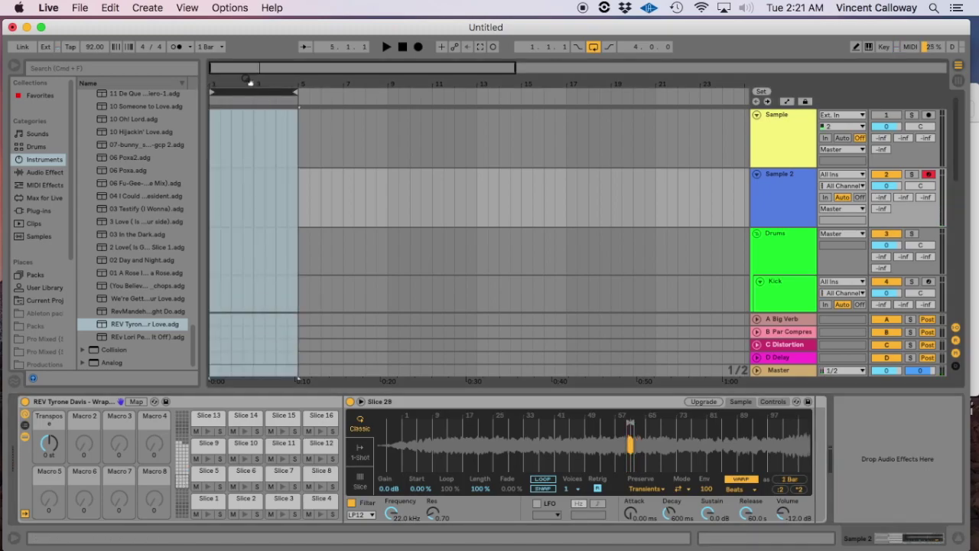
{"action": "key", "text": "F9"}
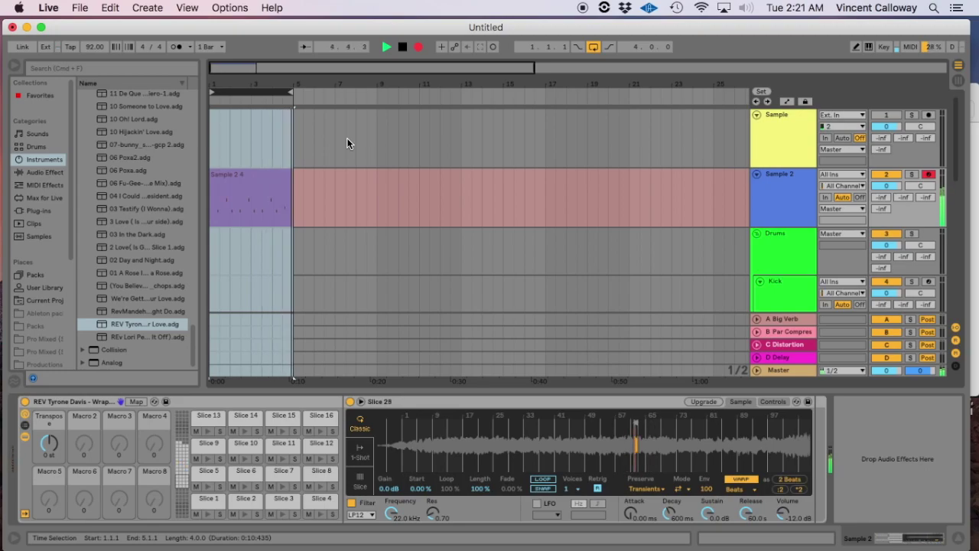
{"action": "key", "text": "space"}
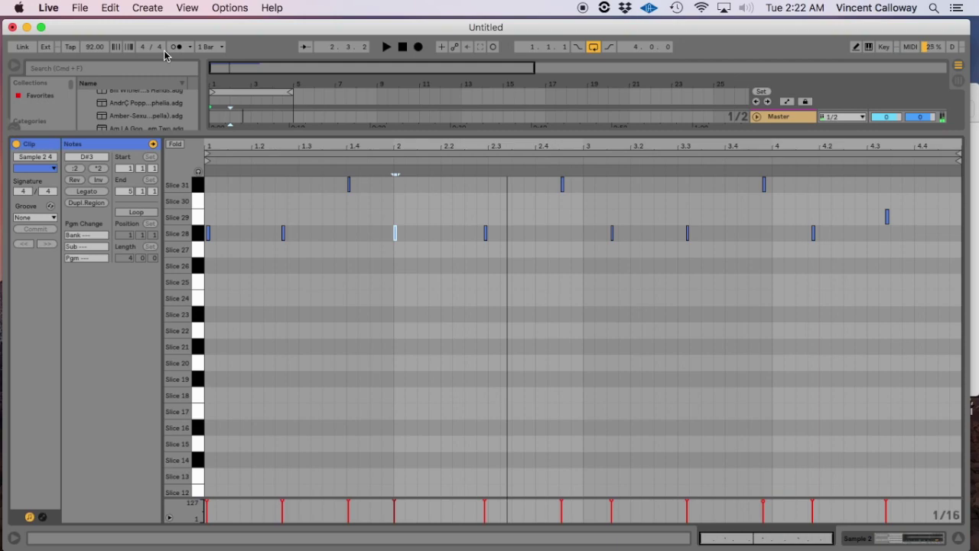
Turn on the metronome, set its sound to Wood and play the clip with it
{"action": "left_click", "coordinate": [175, 47]}
{"action": "key", "text": "space"}
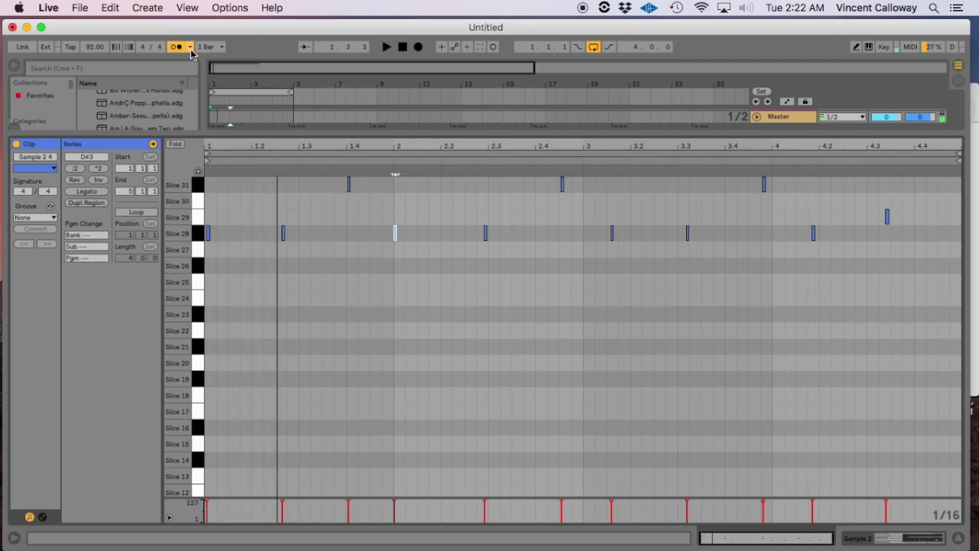
{"action": "left_click", "coordinate": [189, 48]}
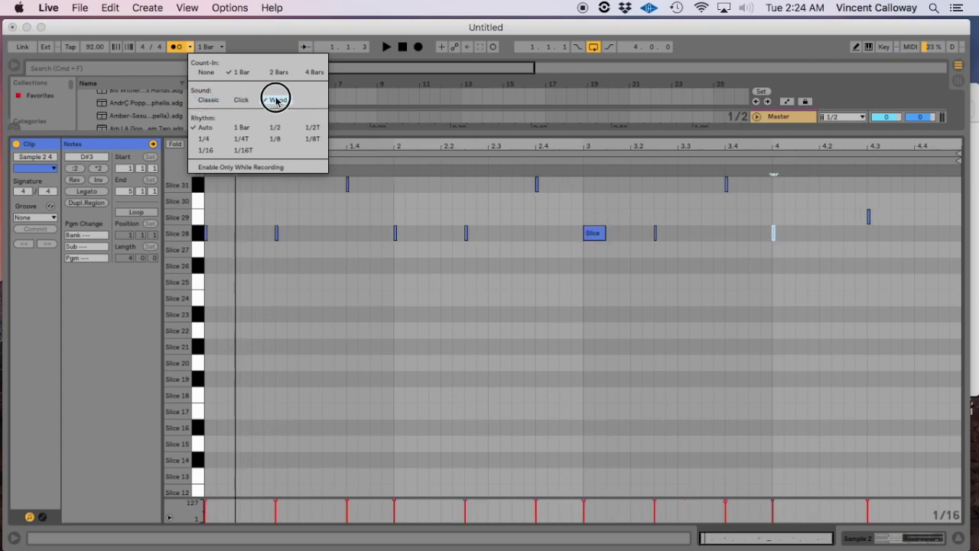
{"action": "left_click", "coordinate": [277, 100]}
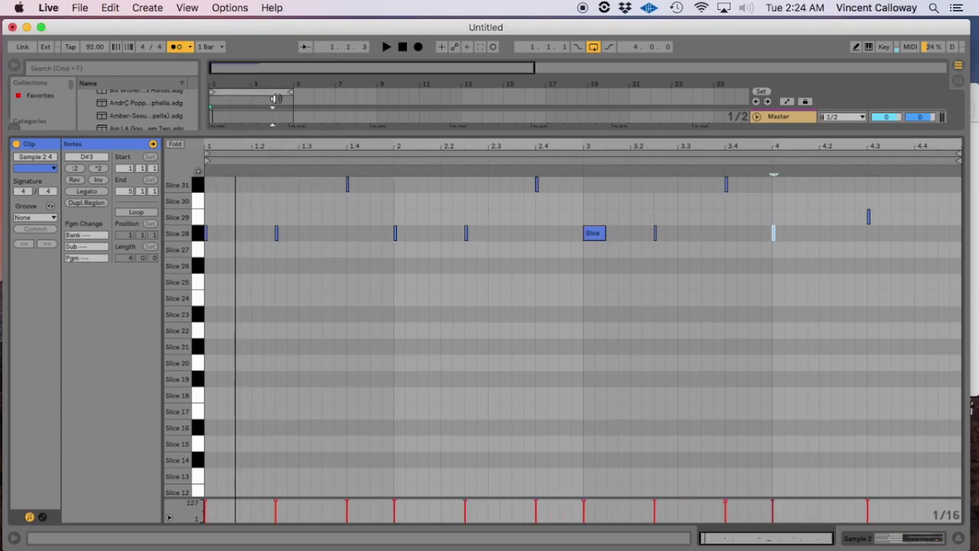
{"action": "key", "text": "space"}
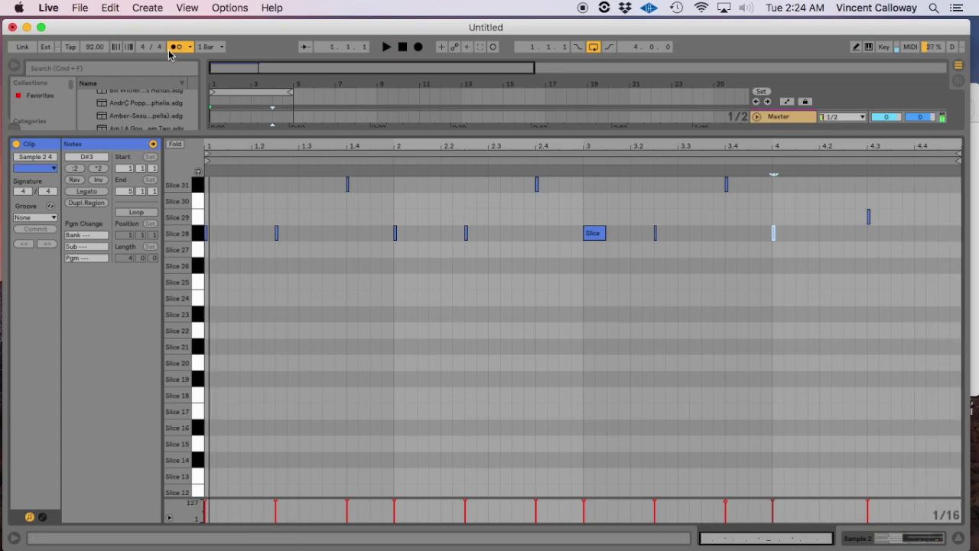
Set the metronome sound to Click and play the clip to hear it
{"action": "left_click_drag", "start_coordinate": [190, 51], "coordinate": [239, 100]}
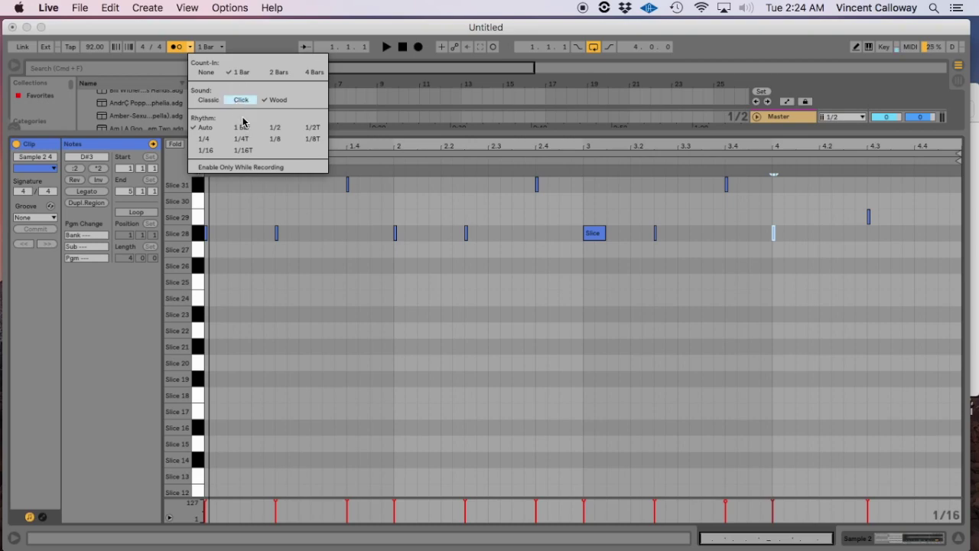
{"action": "left_click", "coordinate": [247, 158]}
{"action": "key", "text": "space"}
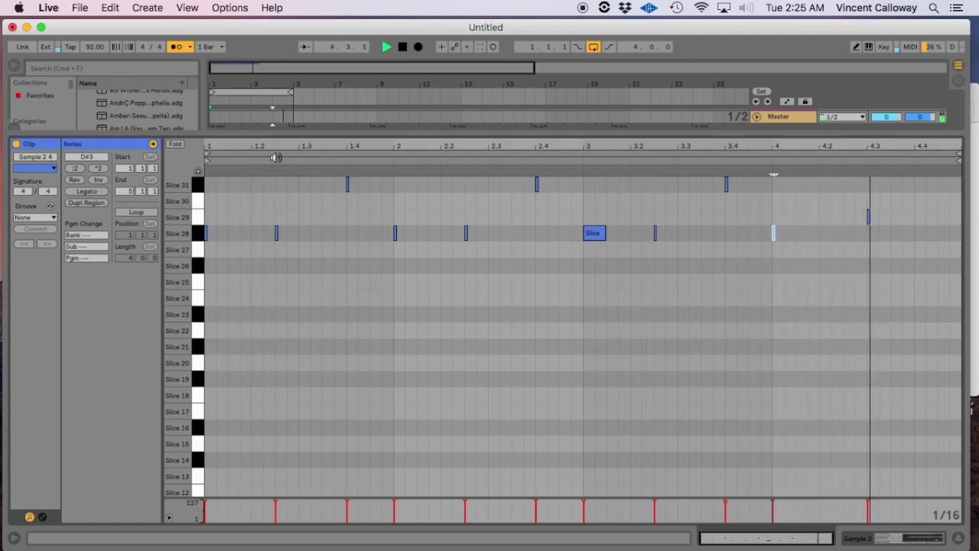
{"action": "key", "text": "space"}
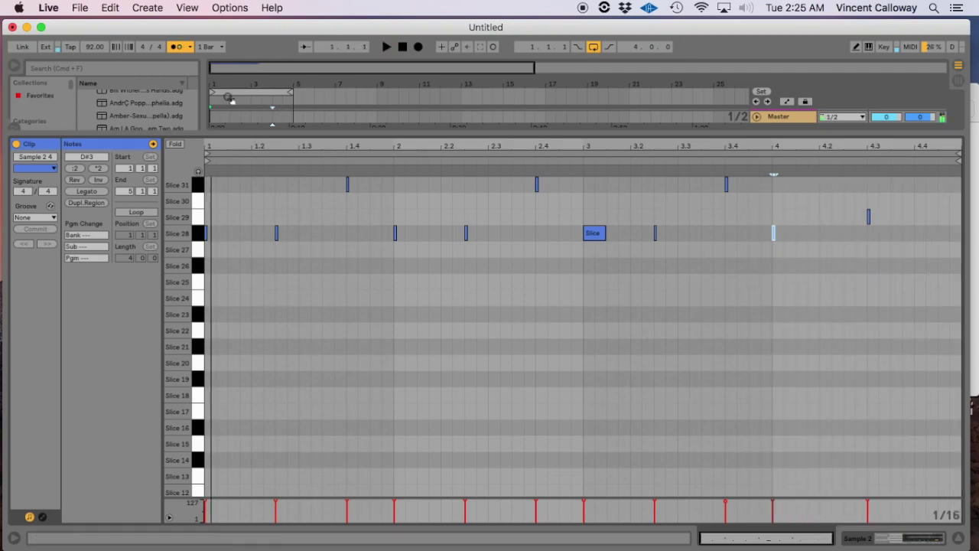
Switch the metronome sound to Classic, play the clip with it and reopen the metronome settings
{"action": "left_click", "coordinate": [190, 48]}
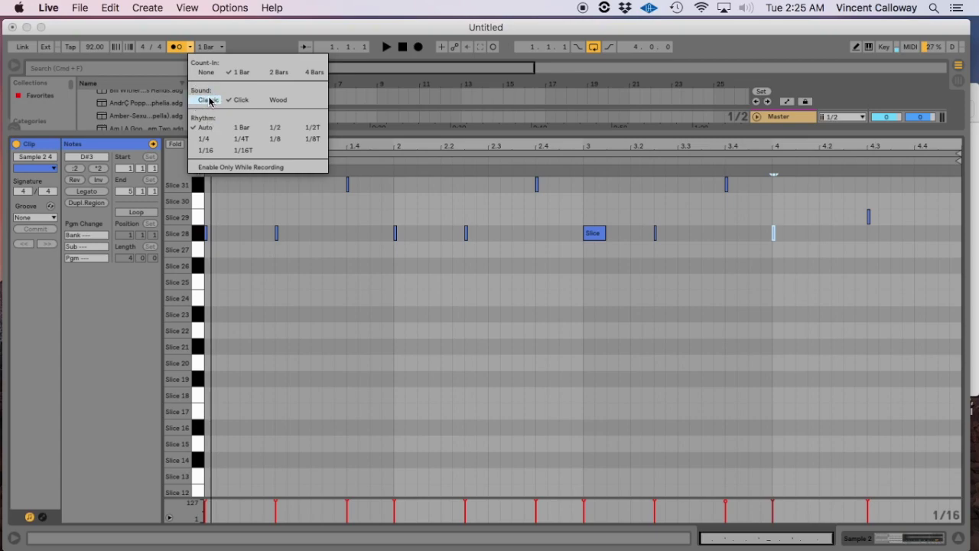
{"action": "left_click", "coordinate": [176, 98]}
{"action": "key", "text": "space"}
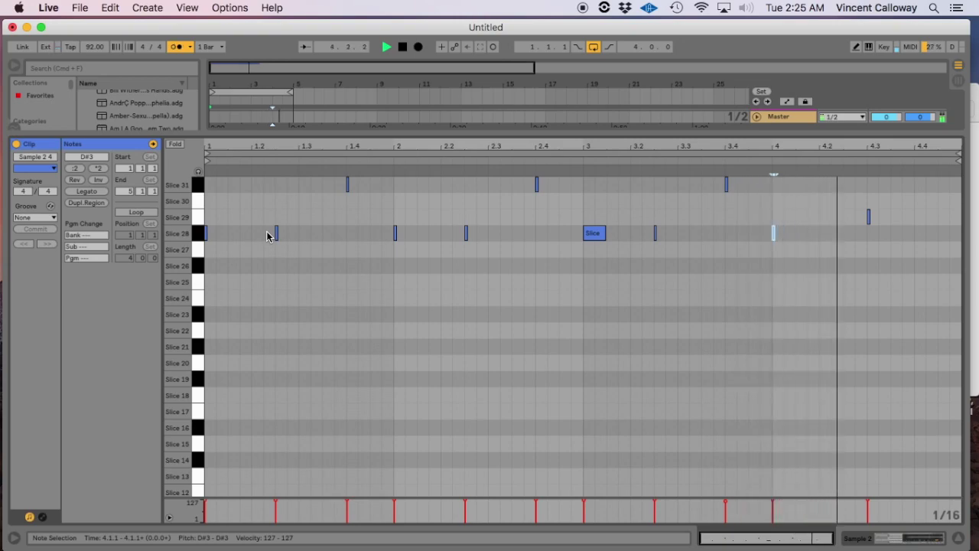
{"action": "key", "text": "space"}
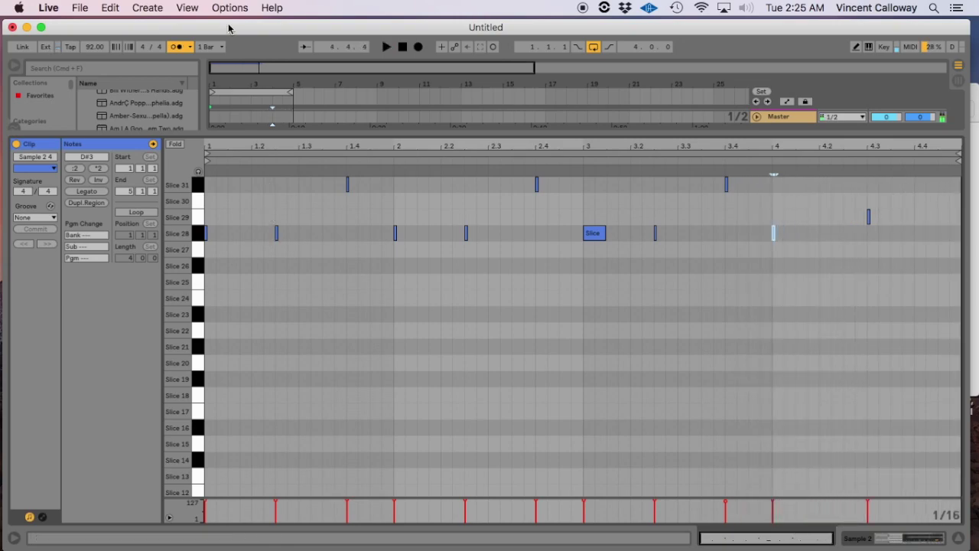
{"action": "left_click", "coordinate": [190, 47]}
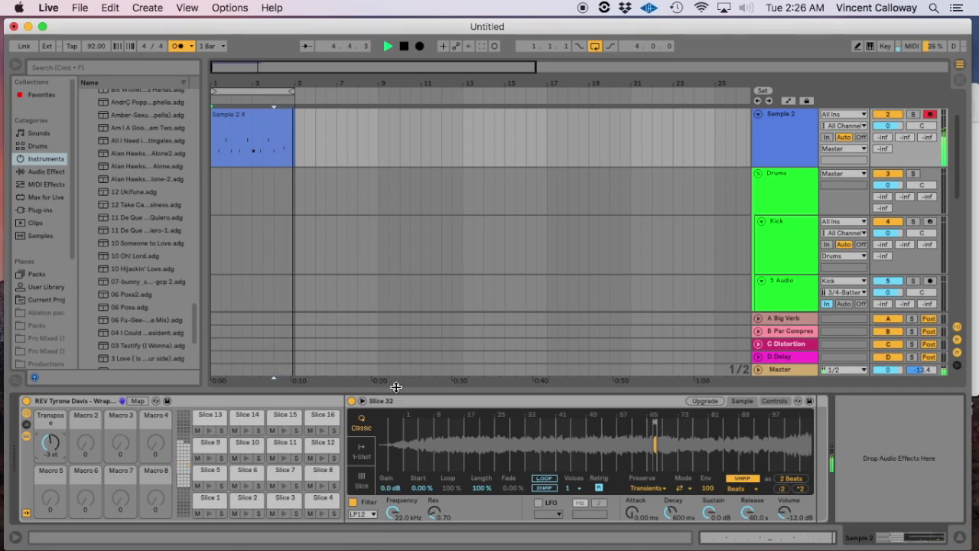
Hide the device view and collapse the Drums and Perc track groups in the arrangement
{"action": "key", "text": "super+alt+l"}
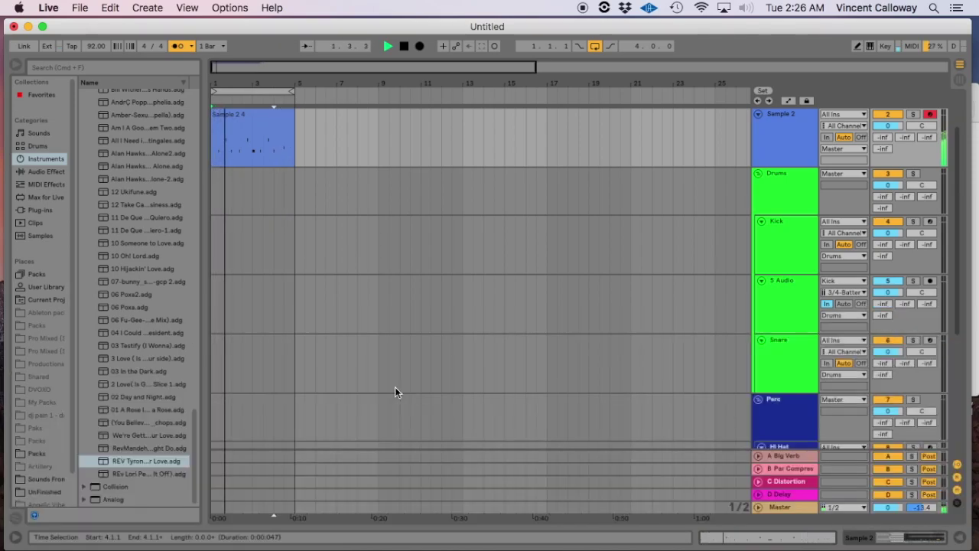
{"action": "scroll", "coordinate": [784, 320], "scroll_direction": "down", "scroll_amount": 1}
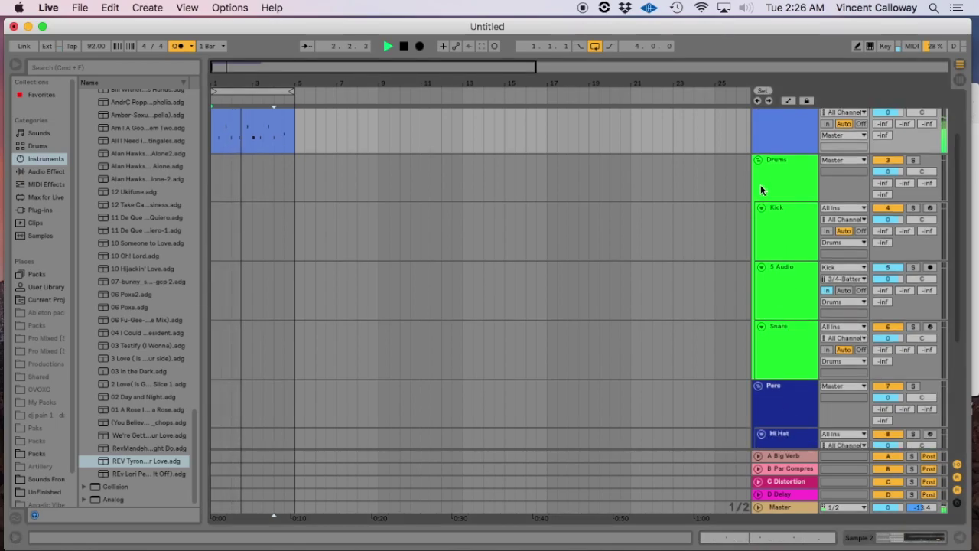
{"action": "left_click", "coordinate": [758, 161]}
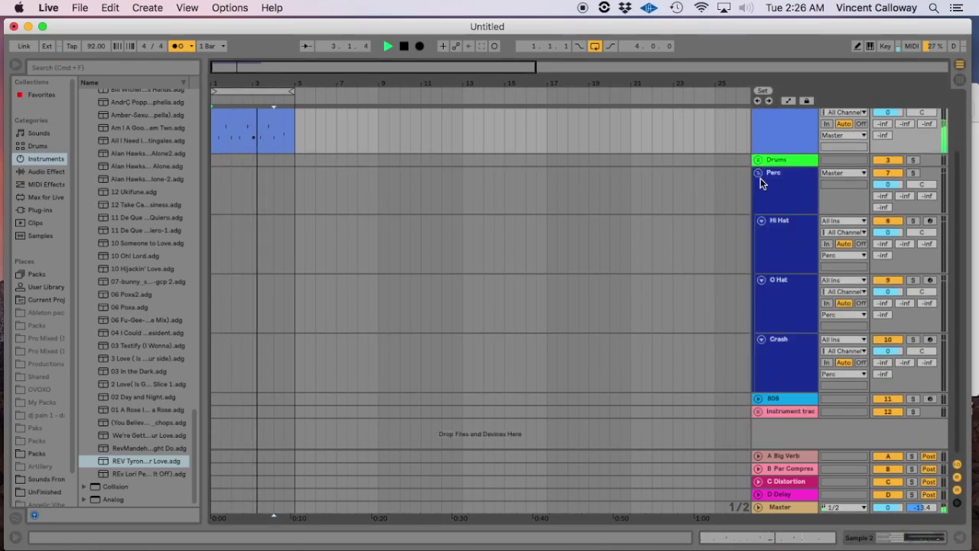
{"action": "left_click", "coordinate": [758, 174]}
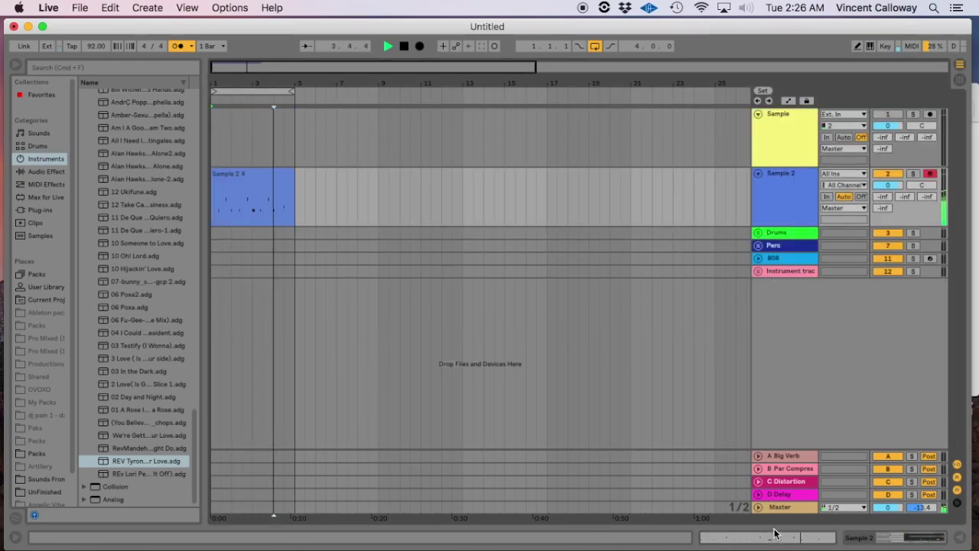
Show the devices of return track D and delete its Delay effect
{"action": "left_click", "coordinate": [782, 455]}
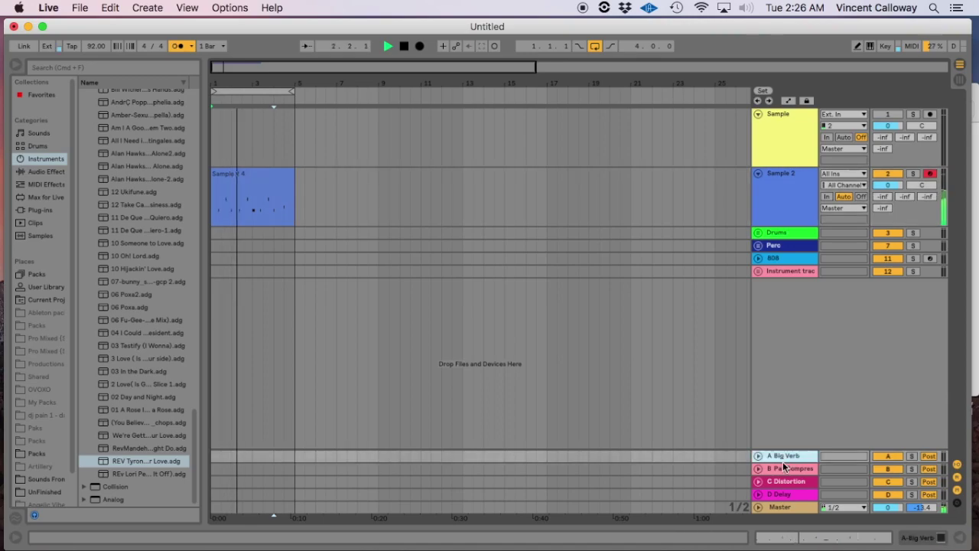
{"action": "double_click", "coordinate": [781, 494]}
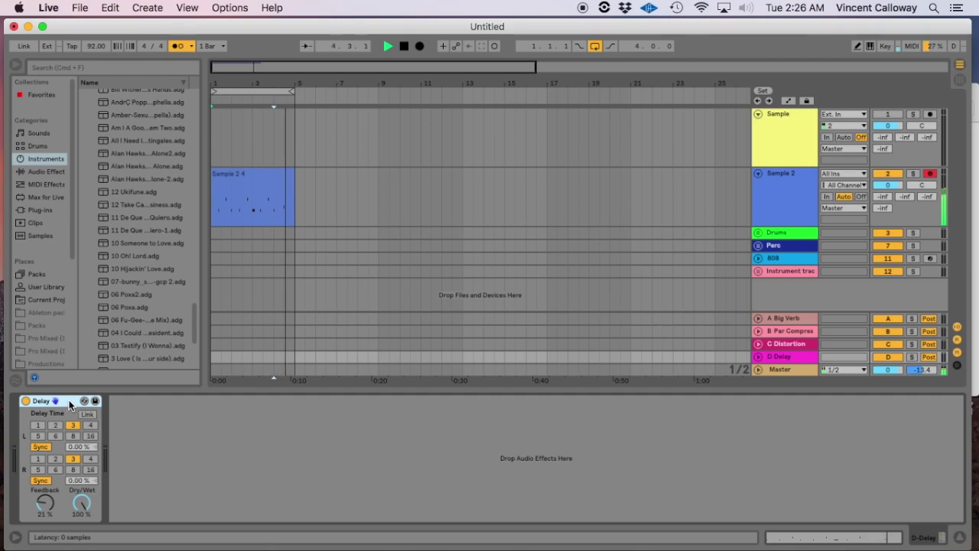
{"action": "right_click", "coordinate": [70, 404]}
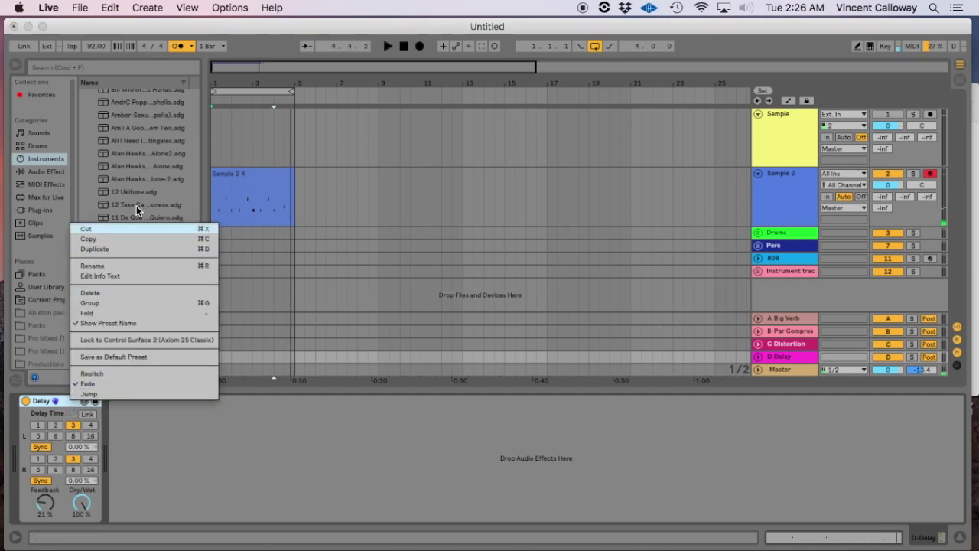
{"action": "key", "text": "Delete"}
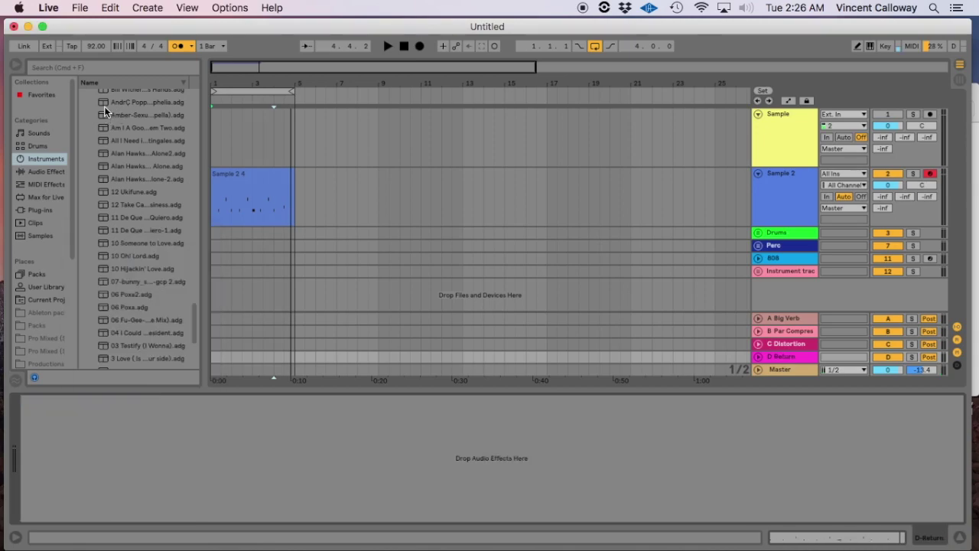
Add the Echo audio effect to return track D and start playback
{"action": "left_click", "coordinate": [78, 66]}
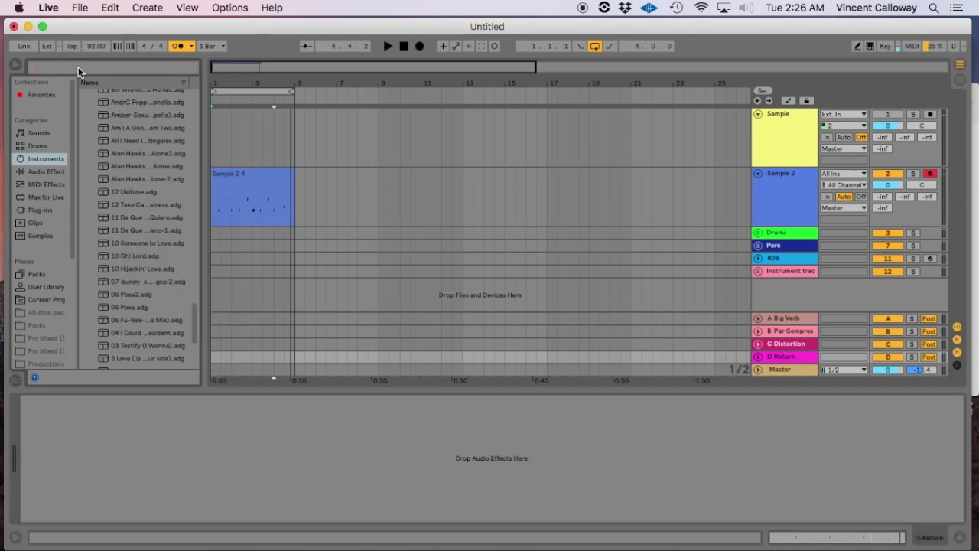
{"action": "left_click", "coordinate": [47, 170]}
{"action": "left_click_drag", "start_coordinate": [110, 235], "coordinate": [44, 457]}
{"action": "key", "text": "space"}
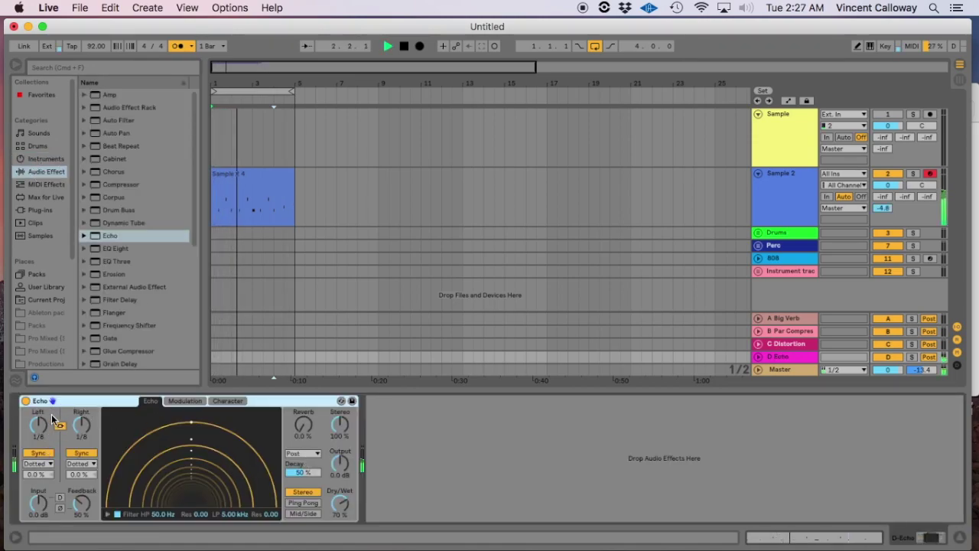
Examine Echo's Modulation settings, including its rate, and its Character settings
{"action": "left_click", "coordinate": [181, 404]}
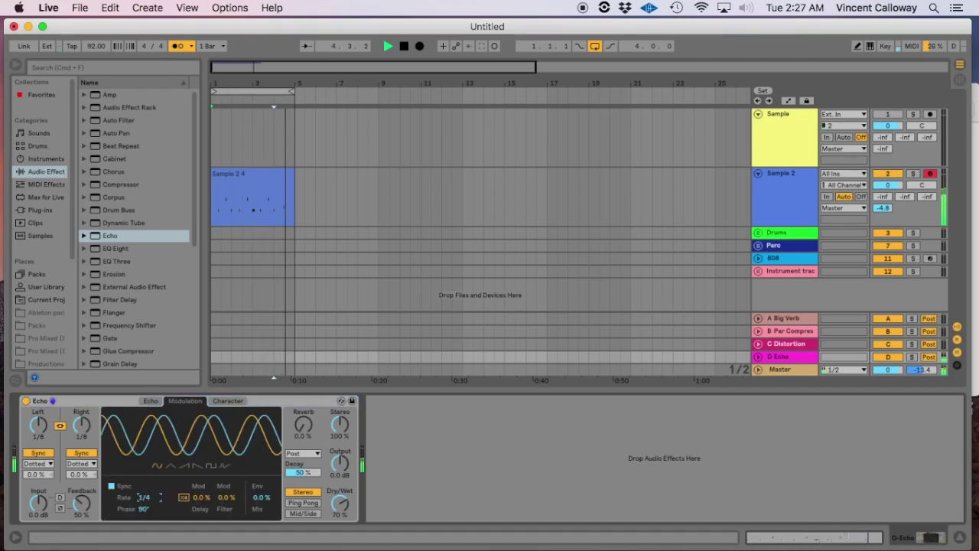
{"action": "mouse_move", "coordinate": [146, 498]}
{"action": "left_mouse_down"}
{"action": "mouse_move", "coordinate": [148, 514]}
{"action": "mouse_move", "coordinate": [148, 503]}
{"action": "left_mouse_up"}
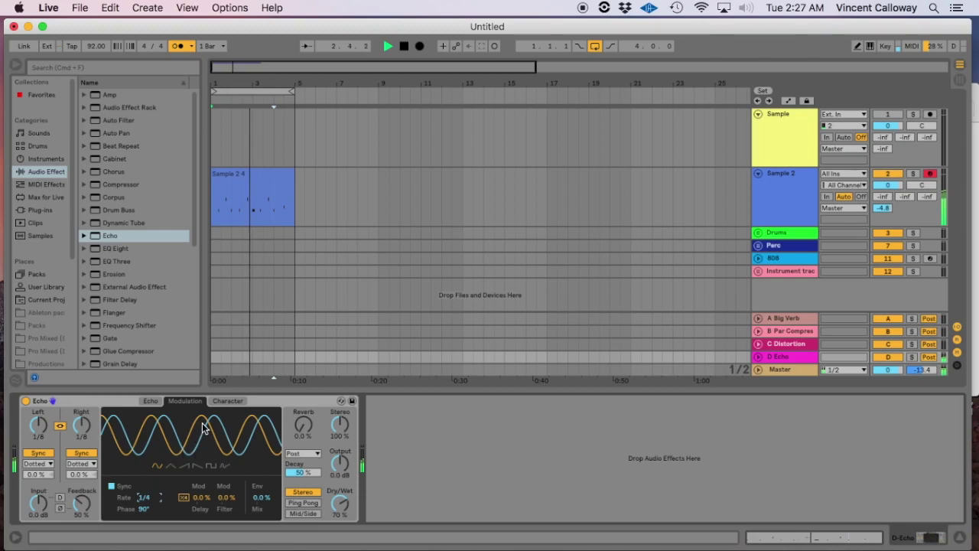
{"action": "left_click", "coordinate": [227, 400]}
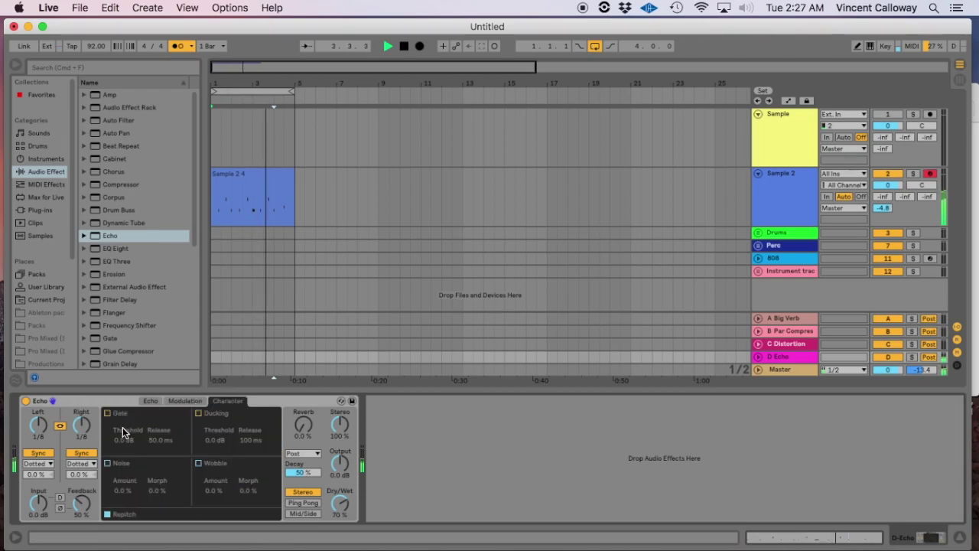
Show Echo's main view and try the Triplet and 16th divisions for the linked delay times
{"action": "left_click", "coordinate": [150, 402]}
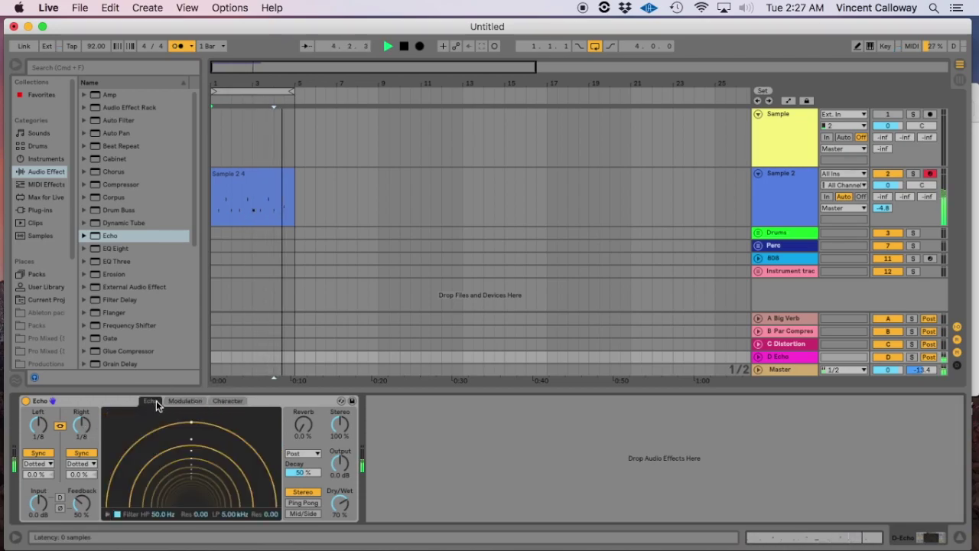
{"action": "left_click", "coordinate": [49, 463]}
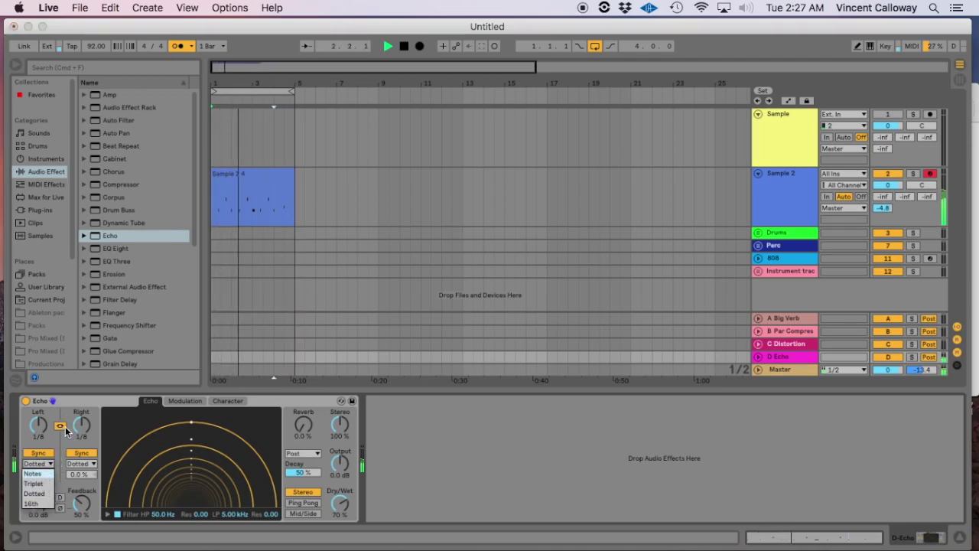
{"action": "left_click", "coordinate": [43, 485]}
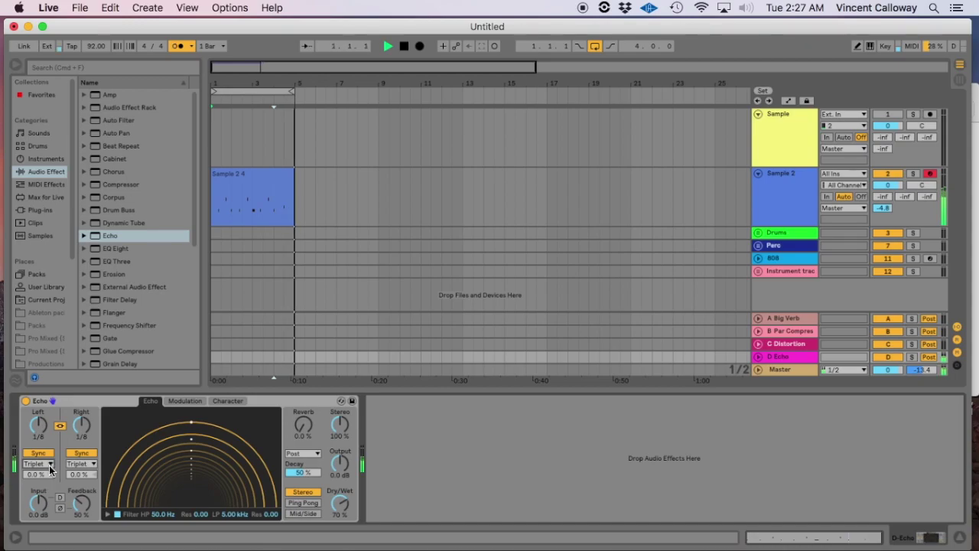
{"action": "left_click", "coordinate": [50, 463]}
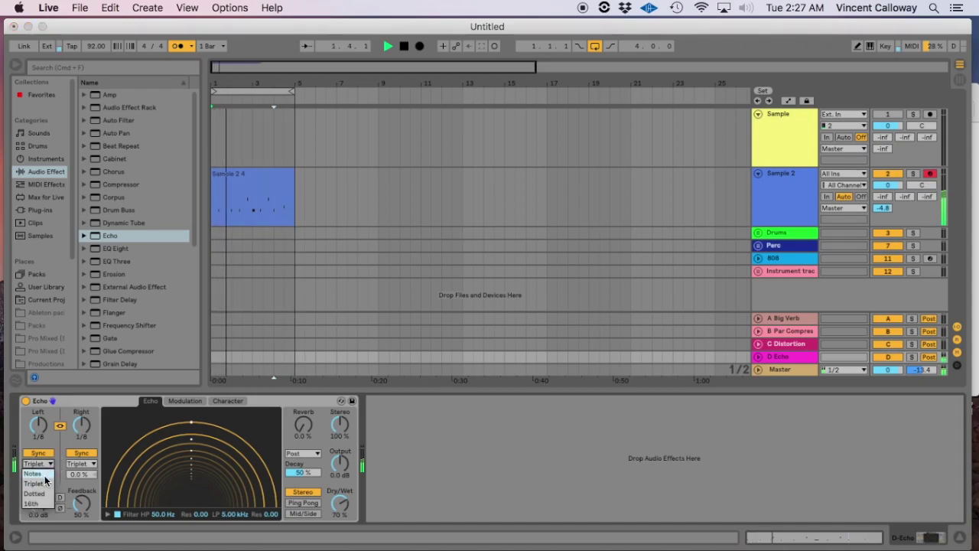
{"action": "left_click", "coordinate": [39, 503]}
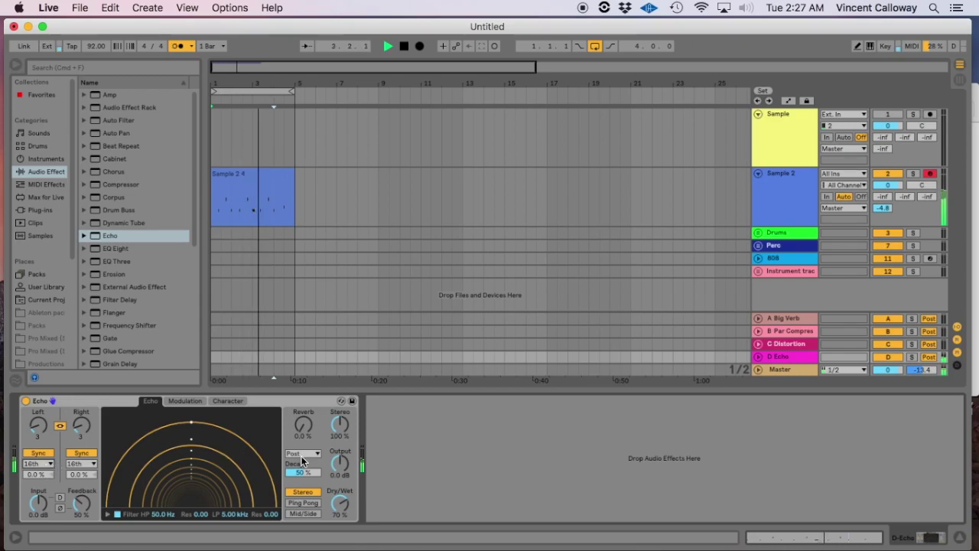
Raise Echo's reverb to 97% and set the linked delay time division to Dotted
{"action": "mouse_move", "coordinate": [310, 435]}
{"action": "left_mouse_down"}
{"action": "mouse_move", "coordinate": [306, 382]}
{"action": "mouse_move", "coordinate": [306, 432]}
{"action": "left_mouse_up"}
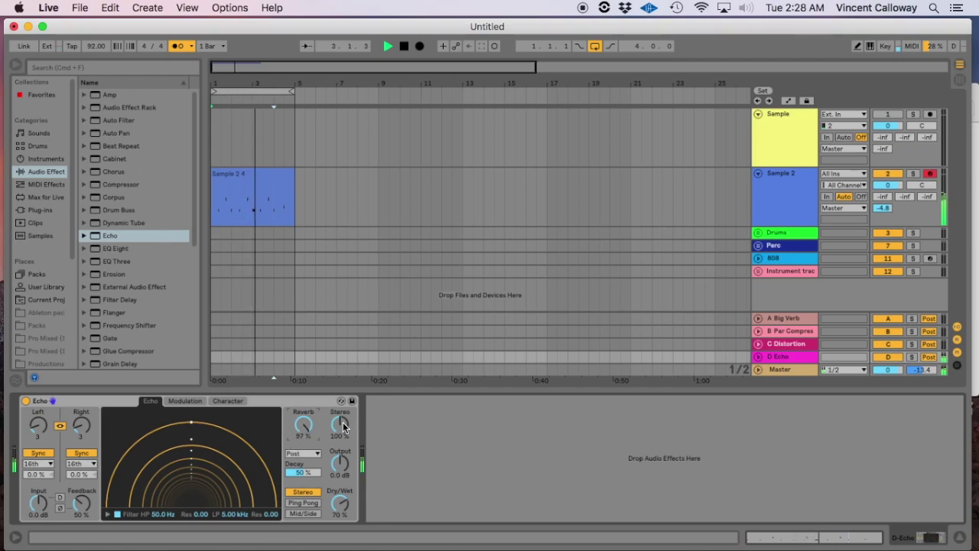
{"action": "left_click", "coordinate": [40, 464]}
{"action": "left_click", "coordinate": [44, 493]}
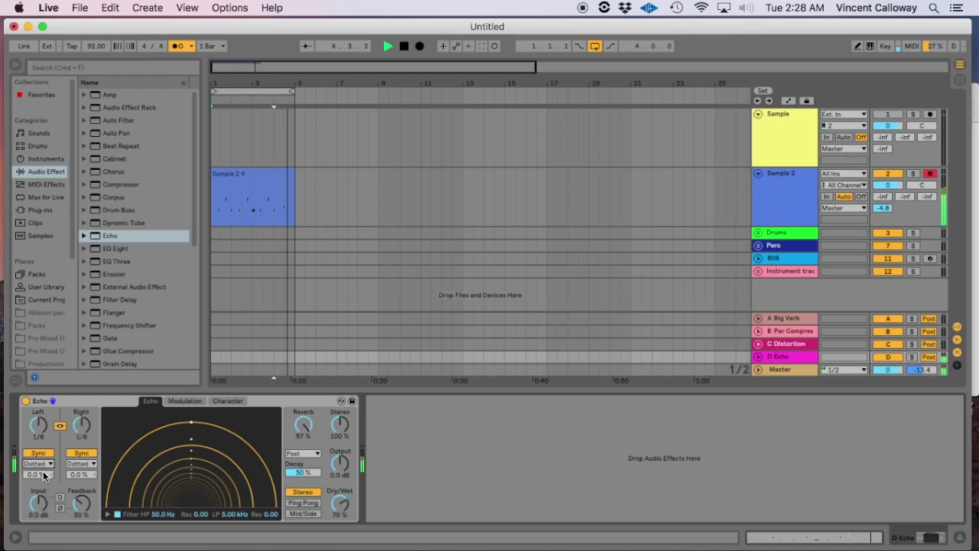
{"action": "left_click", "coordinate": [43, 464]}
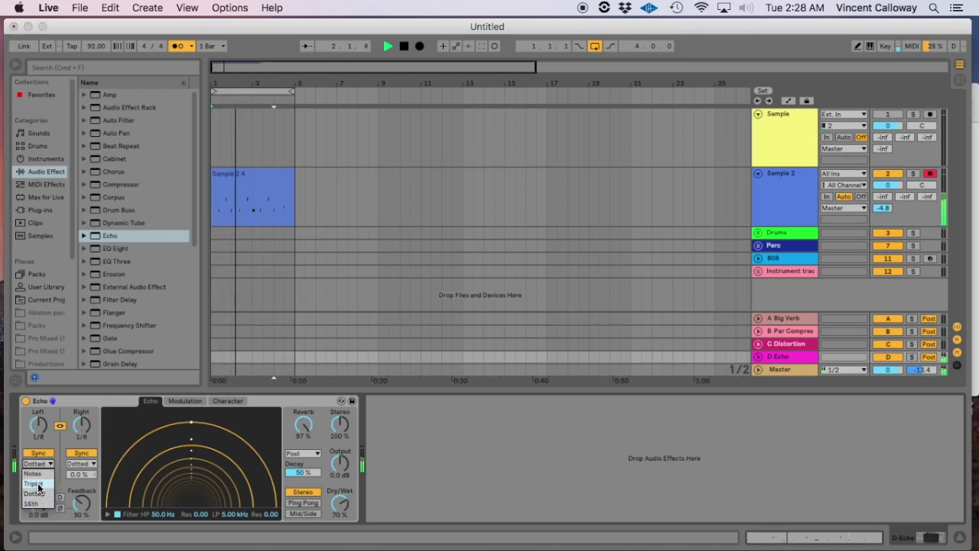
{"action": "left_click", "coordinate": [57, 444]}
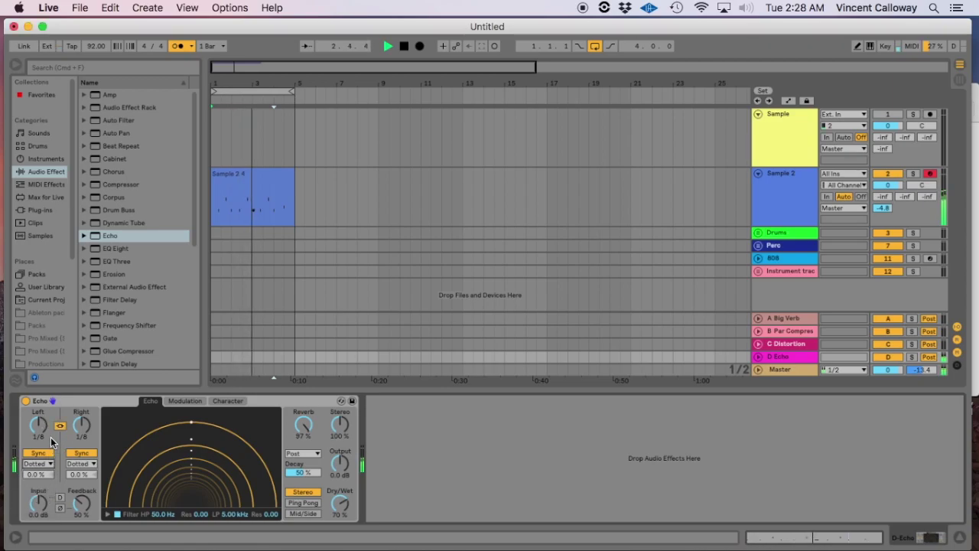
Set Echo's linked delay time to 1/4 and its reverb amount to 24%
{"action": "left_click_drag", "start_coordinate": [38, 425], "coordinate": [38, 418]}
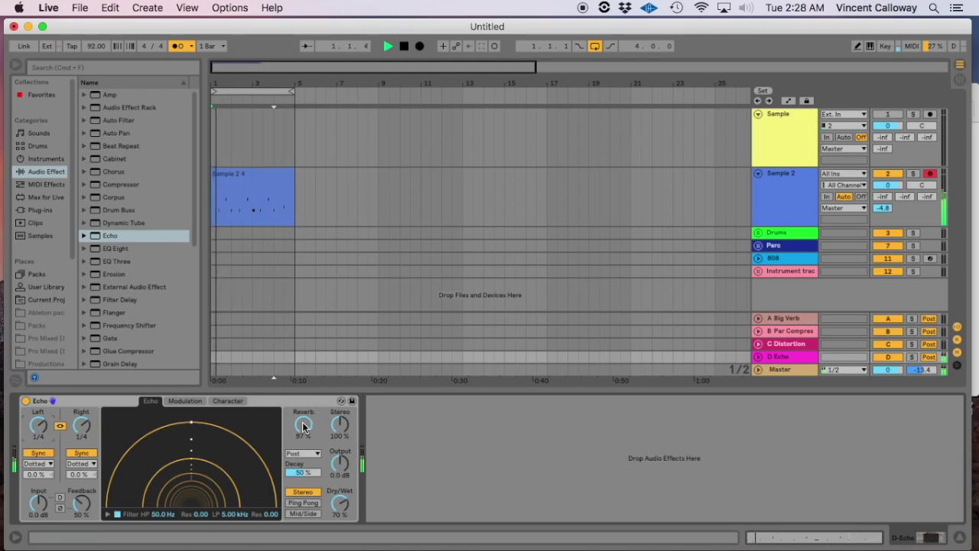
{"action": "left_click_drag", "start_coordinate": [304, 426], "coordinate": [303, 478]}
{"action": "left_click_drag", "start_coordinate": [303, 426], "coordinate": [303, 424]}
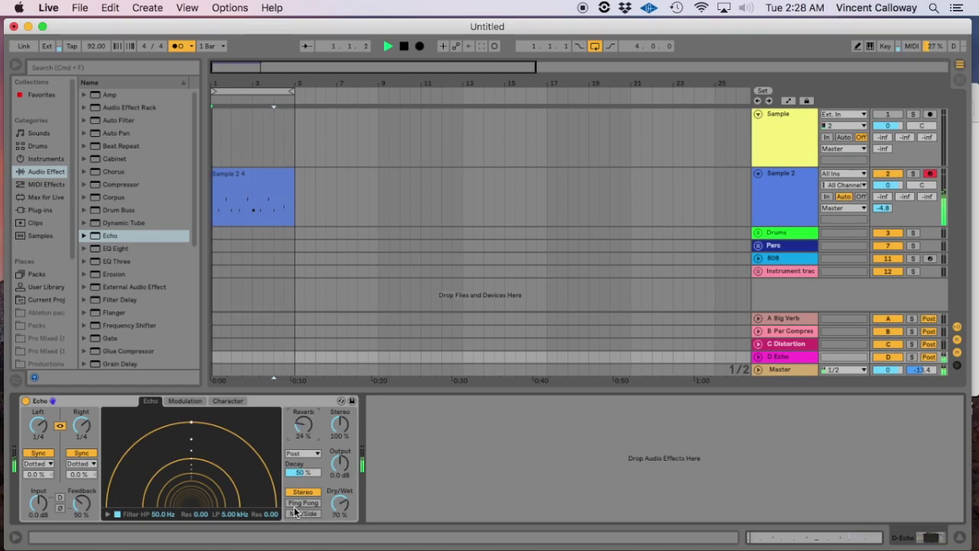
Compare Echo's Ping Pong and Mid/Side channel modes, return to Stereo and fine-tune the reverb amount
{"action": "left_click", "coordinate": [297, 504]}
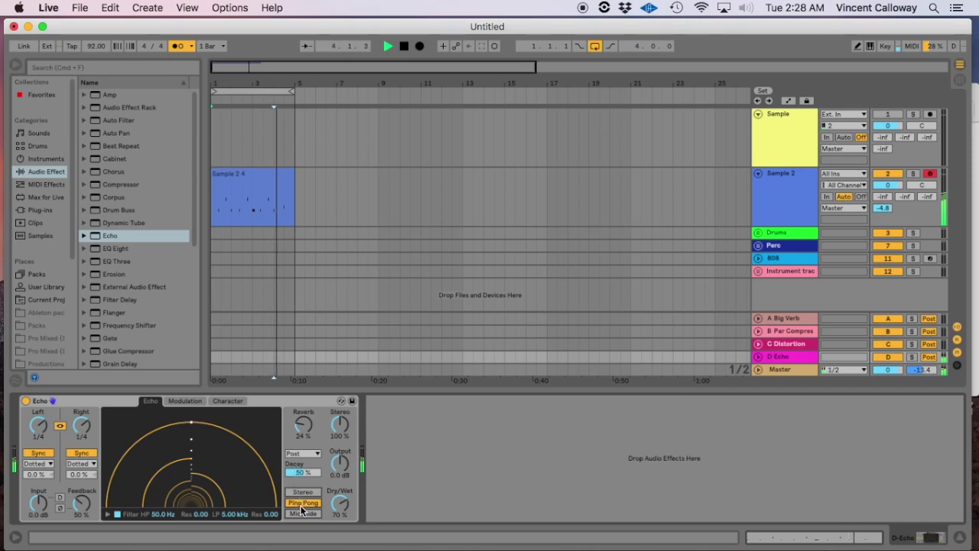
{"action": "left_click", "coordinate": [302, 513]}
{"action": "left_click", "coordinate": [302, 502]}
{"action": "left_click", "coordinate": [302, 492]}
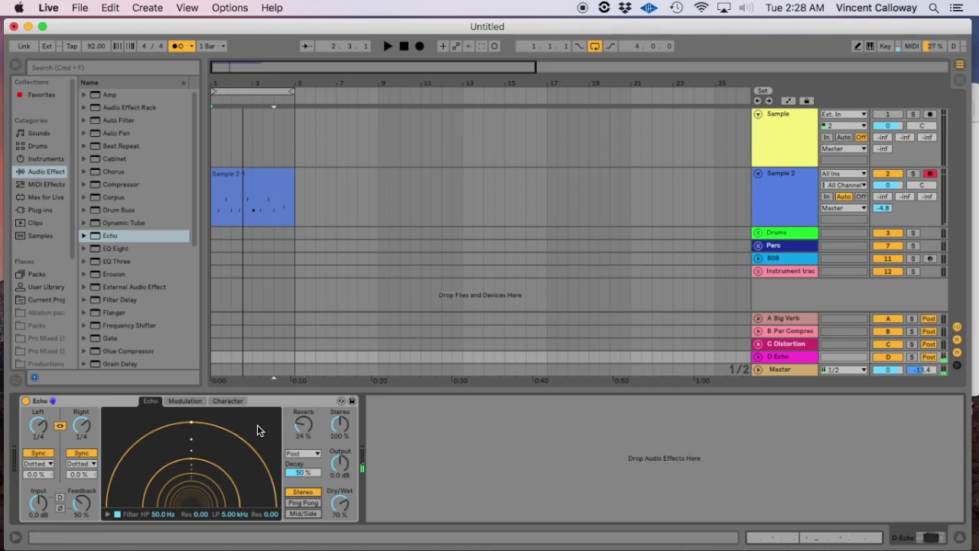
{"action": "left_click_drag", "start_coordinate": [303, 426], "coordinate": [303, 431]}
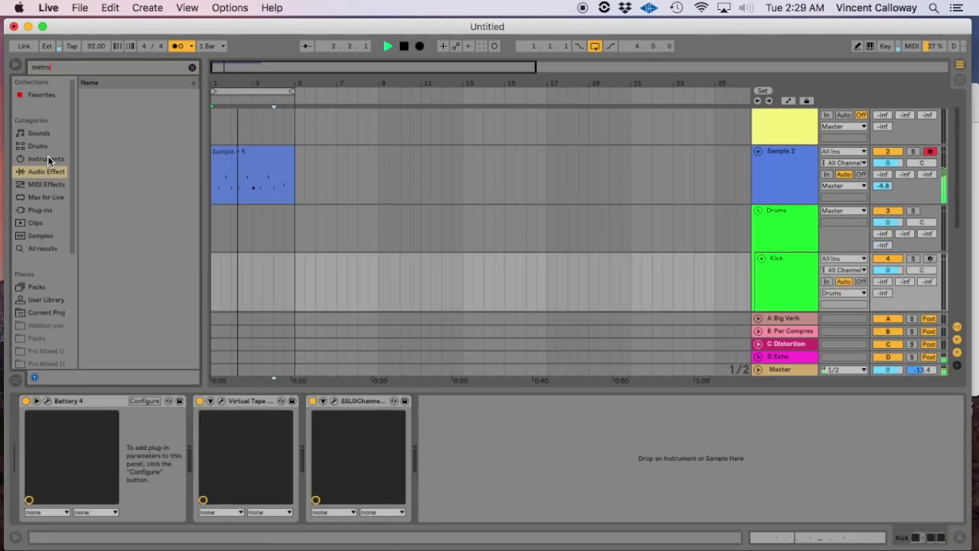
Find the Metro Boomin Kit drum rack among the instruments and load it onto the Kick track
{"action": "left_click", "coordinate": [48, 155]}
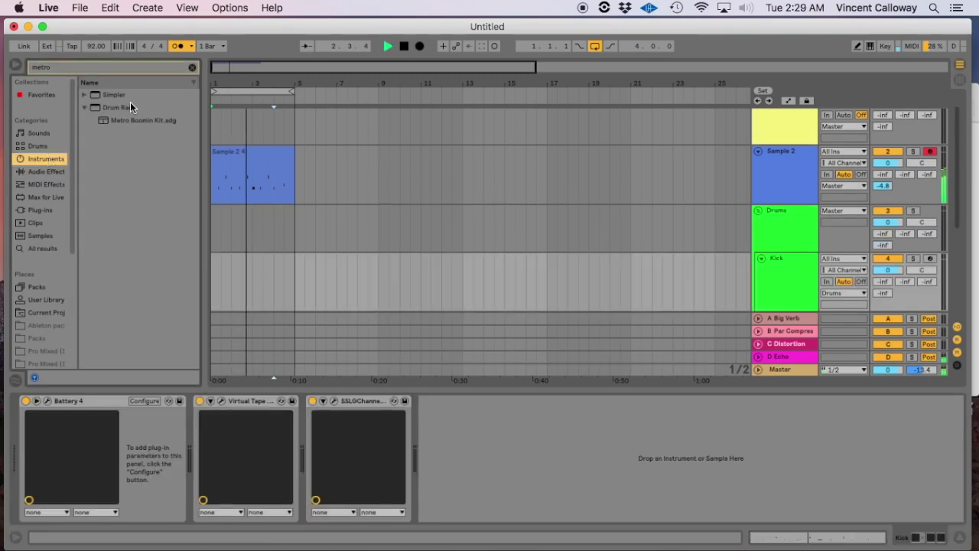
{"action": "left_click_drag", "start_coordinate": [130, 120], "coordinate": [378, 277]}
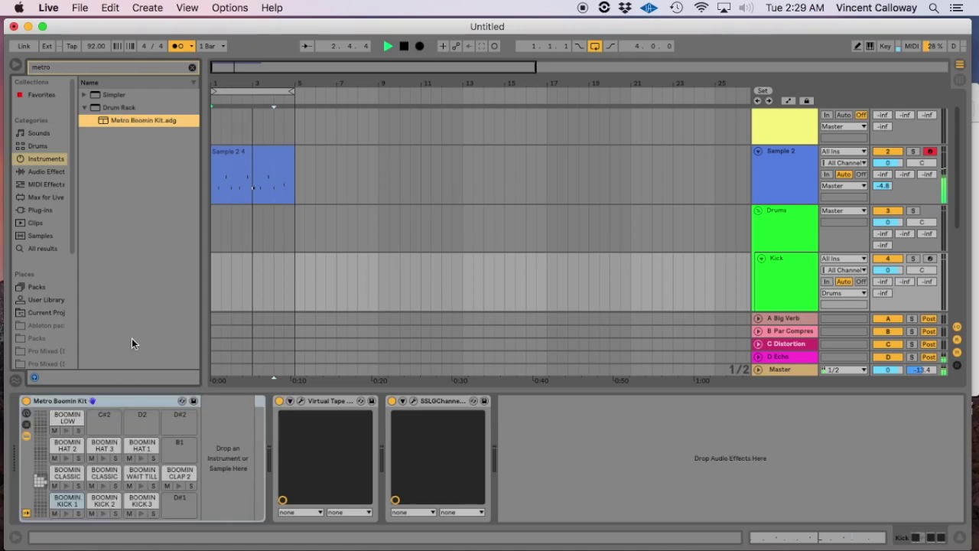
Arm the Kick track, play a kick pattern over the loop and capture the played MIDI as a clip
{"action": "left_click", "coordinate": [211, 227]}
{"action": "key", "text": "space"}
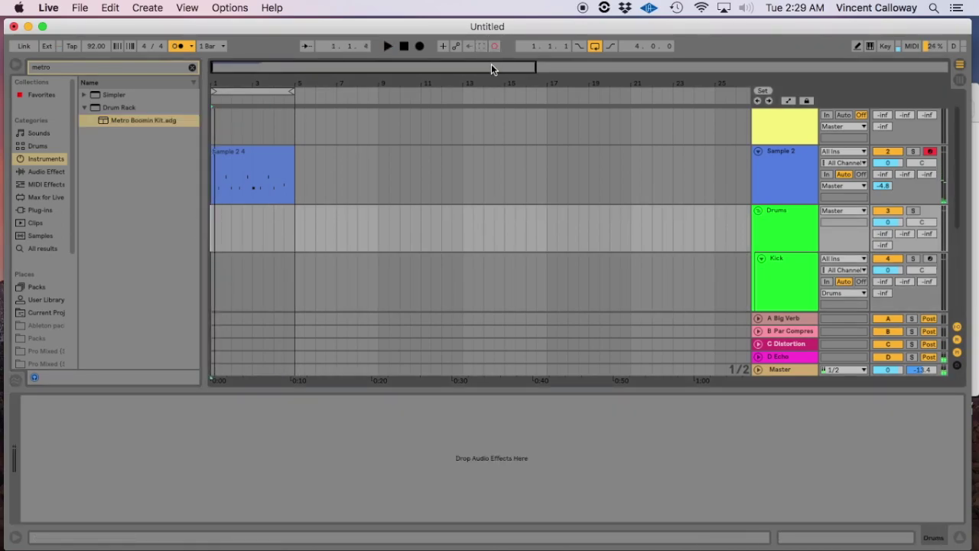
{"action": "key", "text": "space"}
{"action": "left_click", "coordinate": [930, 259]}
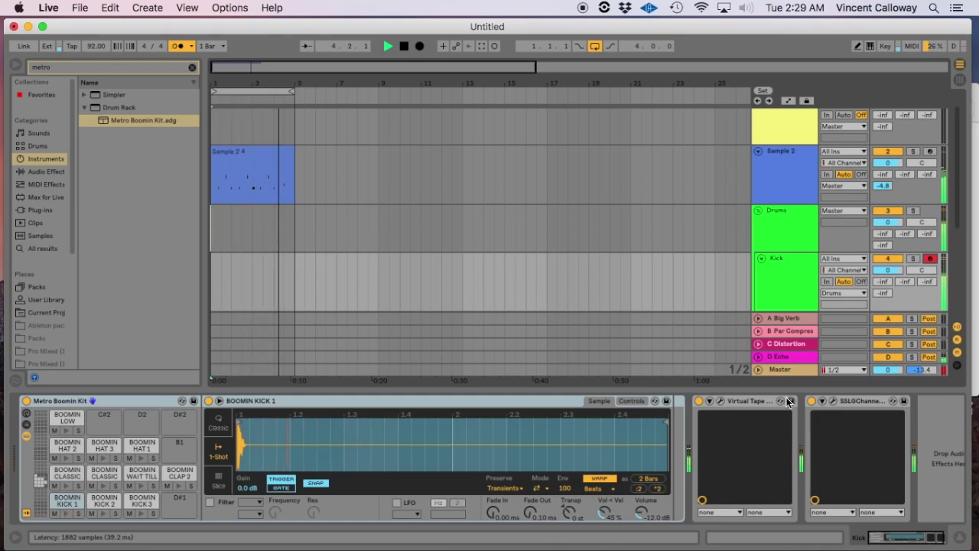
{"action": "key", "text": "space"}
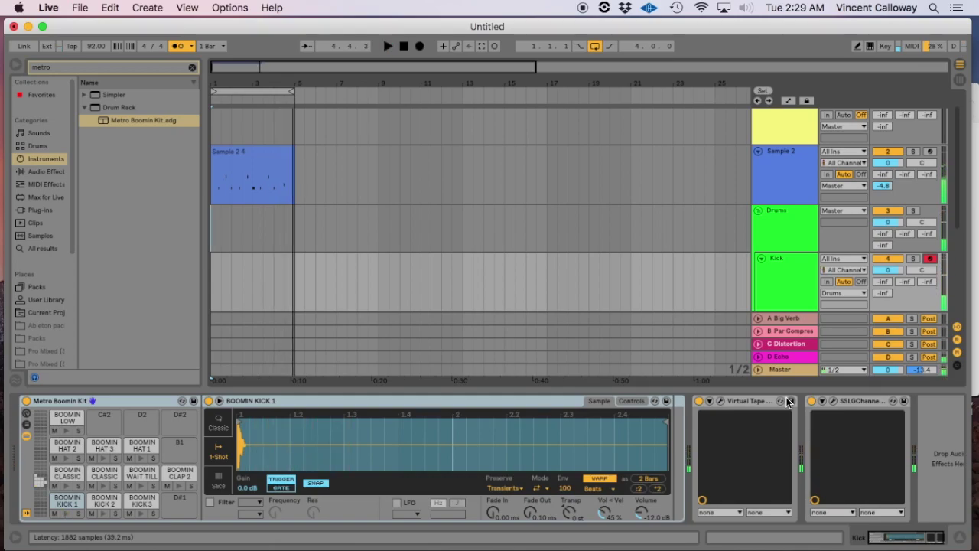
{"action": "left_click", "coordinate": [483, 47]}
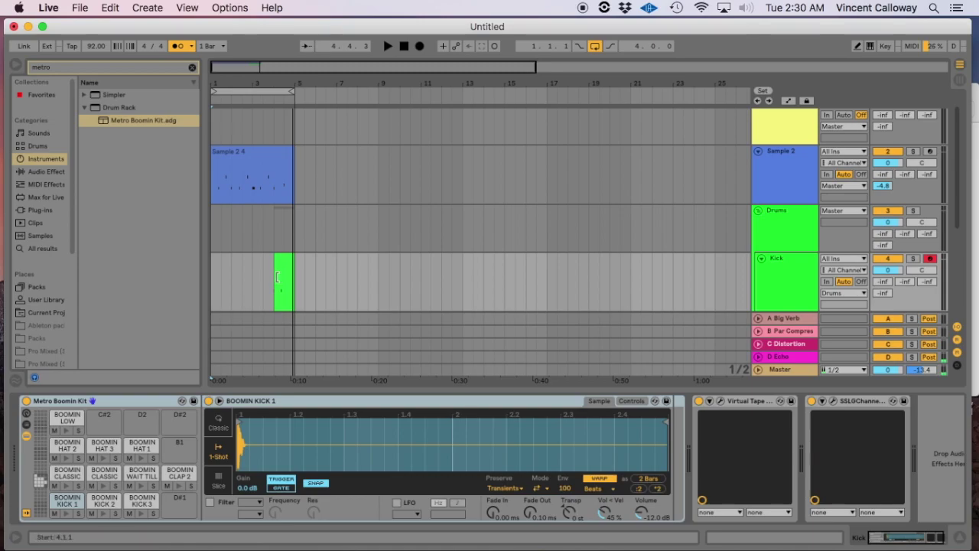
Extend the captured Kick clip back to the start of bar 1 so it spans four bars
{"action": "left_click_drag", "start_coordinate": [277, 277], "coordinate": [164, 274]}
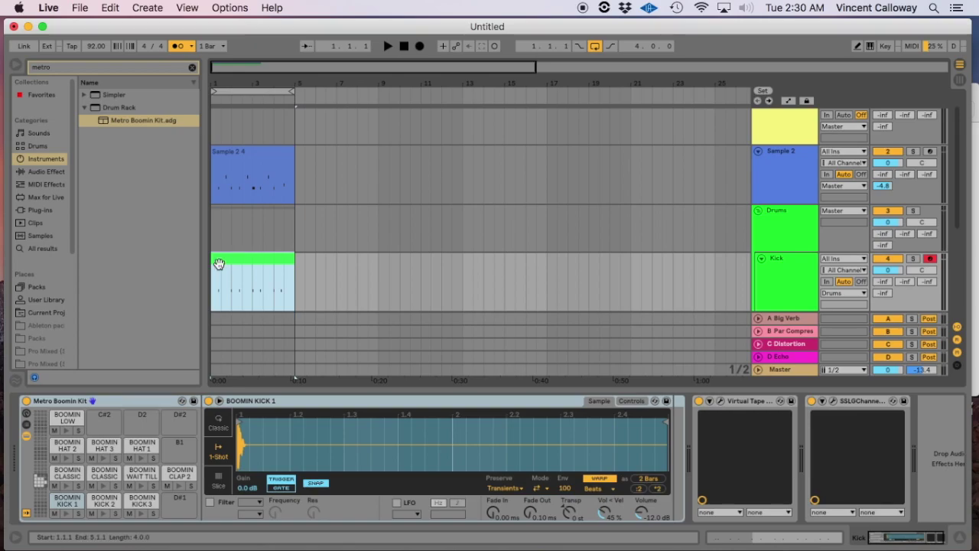
{"action": "left_click_drag", "start_coordinate": [217, 268], "coordinate": [163, 258]}
{"action": "left_click", "coordinate": [251, 72]}
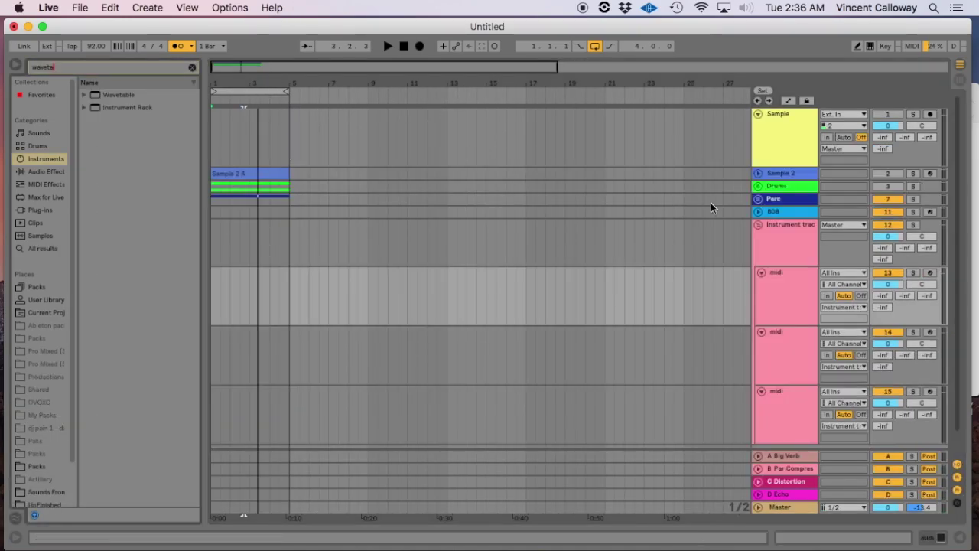
Unfold the Drums track group in the arrangement and clear the browser search
{"action": "left_click", "coordinate": [769, 186]}
{"action": "left_click", "coordinate": [758, 187]}
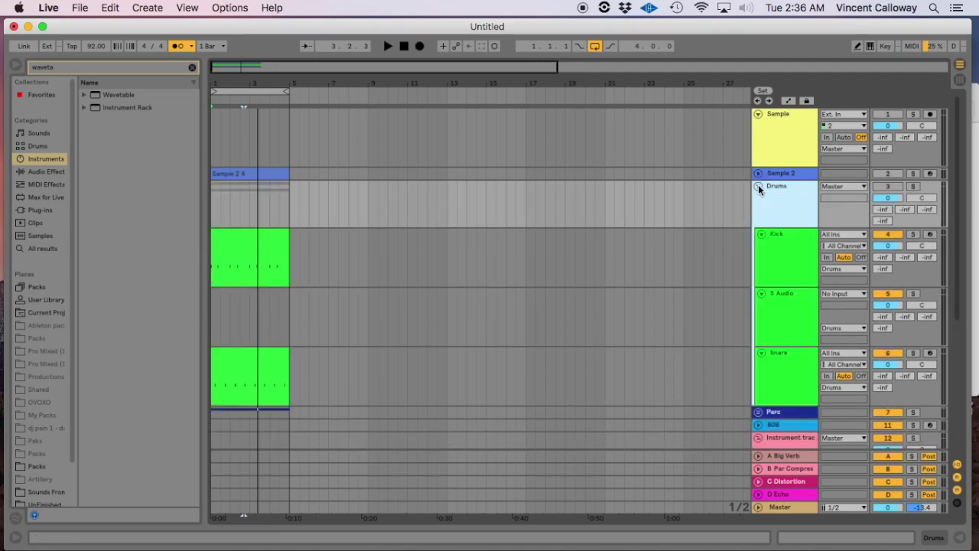
{"action": "left_click", "coordinate": [191, 68]}
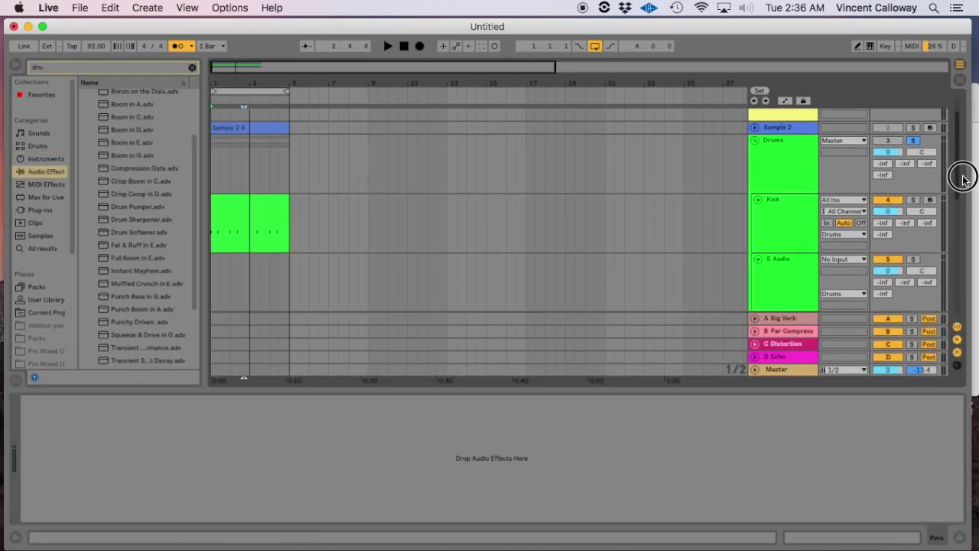
Unfold the Perc group nested inside the Drums group
{"action": "mouse_move", "coordinate": [962, 177]}
{"action": "left_mouse_down"}
{"action": "mouse_move", "coordinate": [962, 219]}
{"action": "mouse_move", "coordinate": [954, 163]}
{"action": "mouse_move", "coordinate": [954, 175]}
{"action": "left_mouse_up"}
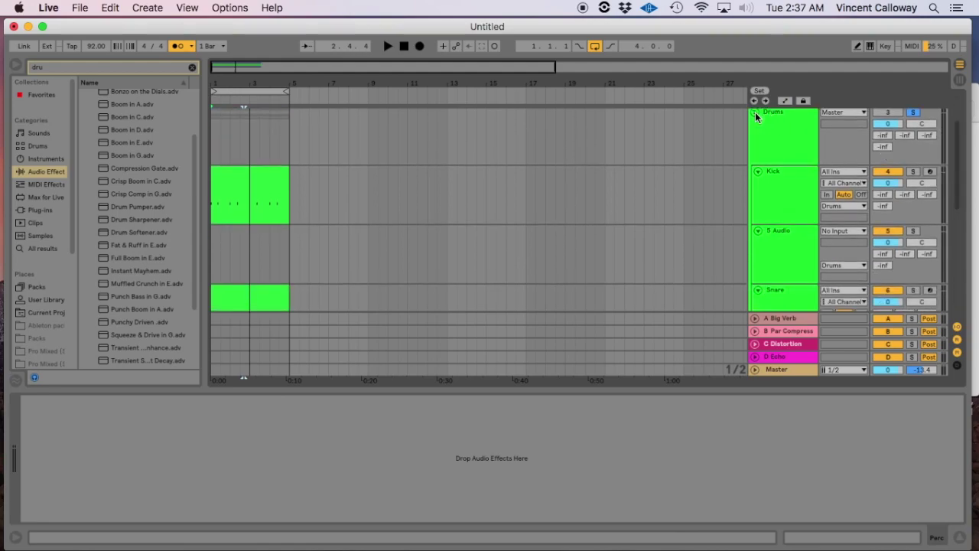
{"action": "left_click_drag", "start_coordinate": [955, 146], "coordinate": [952, 184]}
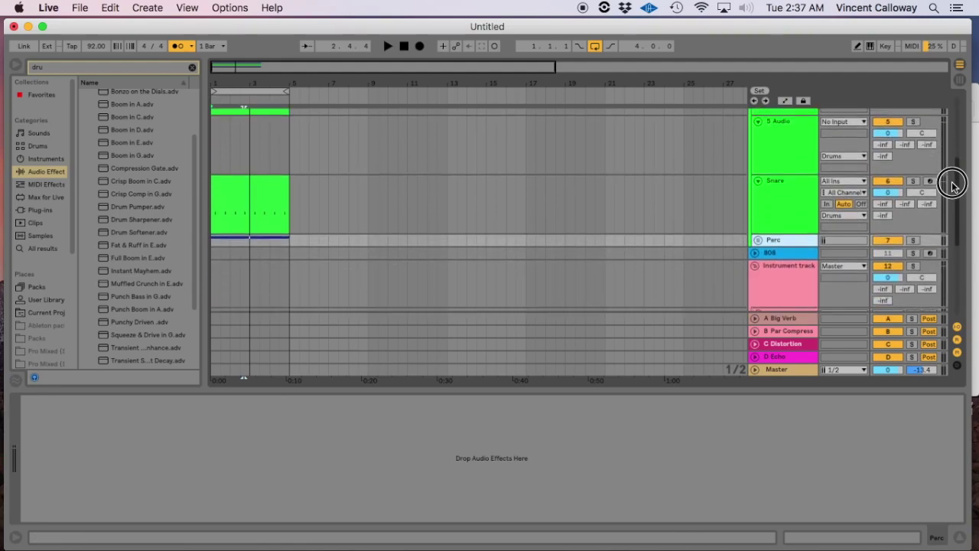
{"action": "left_click", "coordinate": [758, 242]}
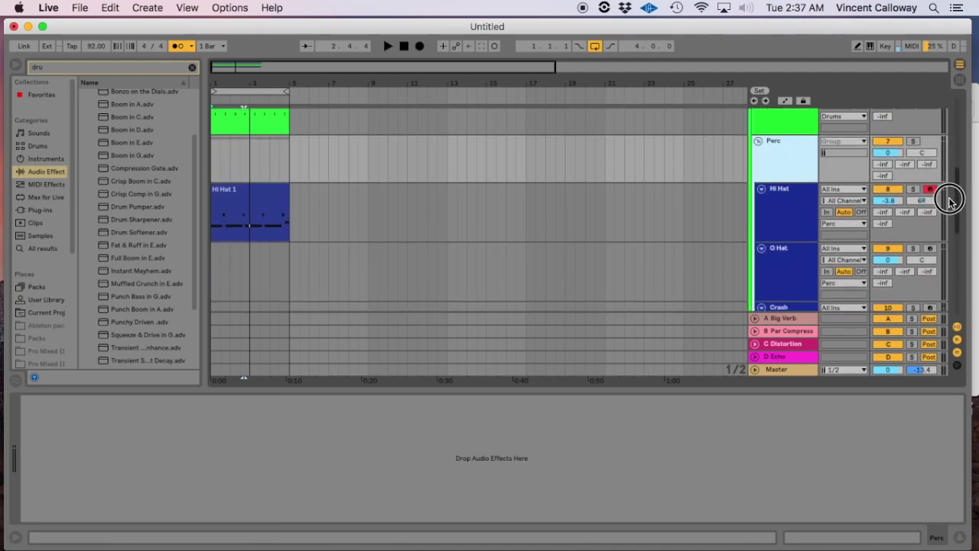
Examine the Drums group's structure, comparing its Kick and Snare tracks with the nested Perc group's Hi Hat, O Hat and Crash tracks
{"action": "left_click_drag", "start_coordinate": [950, 196], "coordinate": [944, 200]}
{"action": "scroll", "coordinate": [802, 156], "scroll_direction": "up", "scroll_amount": 5}
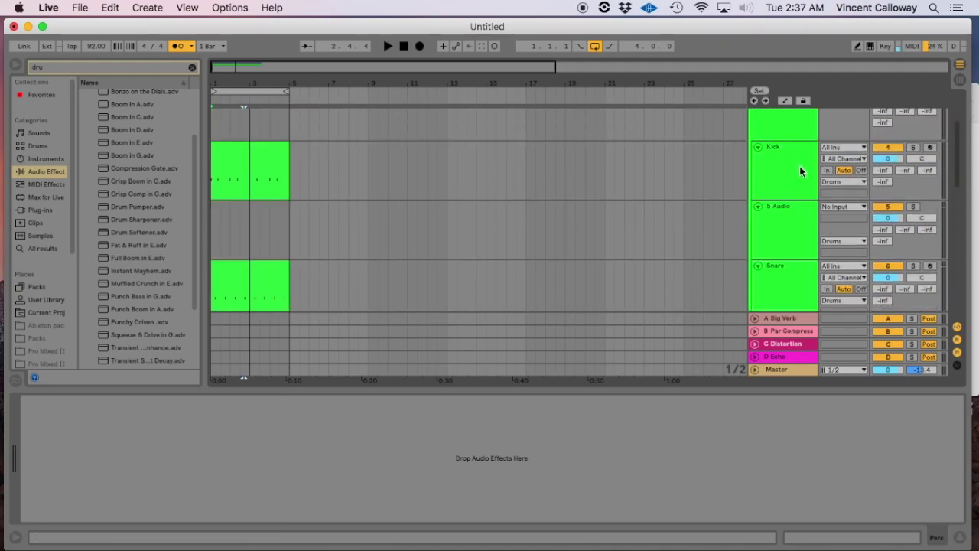
{"action": "scroll", "coordinate": [962, 161], "scroll_direction": "up", "scroll_amount": 3}
{"action": "scroll", "coordinate": [946, 153], "scroll_direction": "down", "scroll_amount": 5}
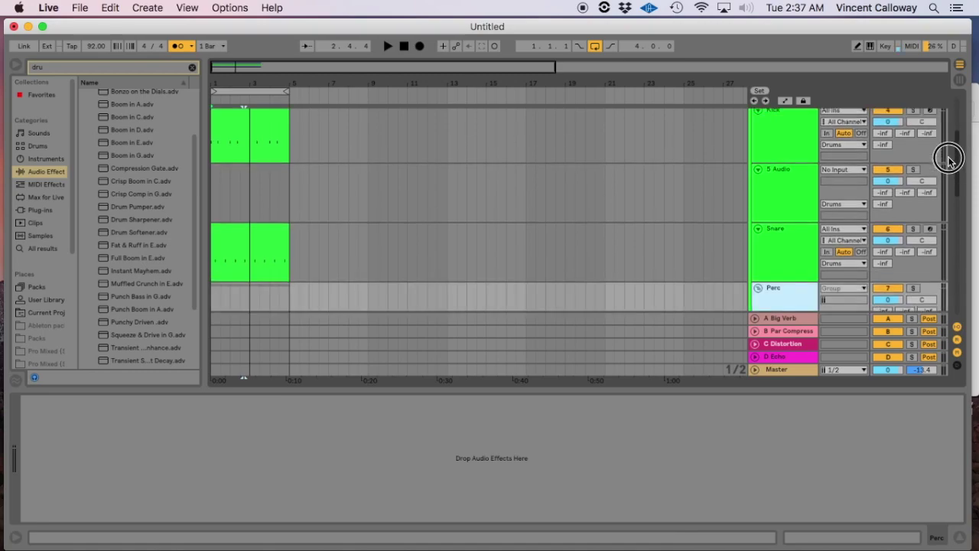
{"action": "scroll", "coordinate": [787, 174], "scroll_direction": "up", "scroll_amount": 4}
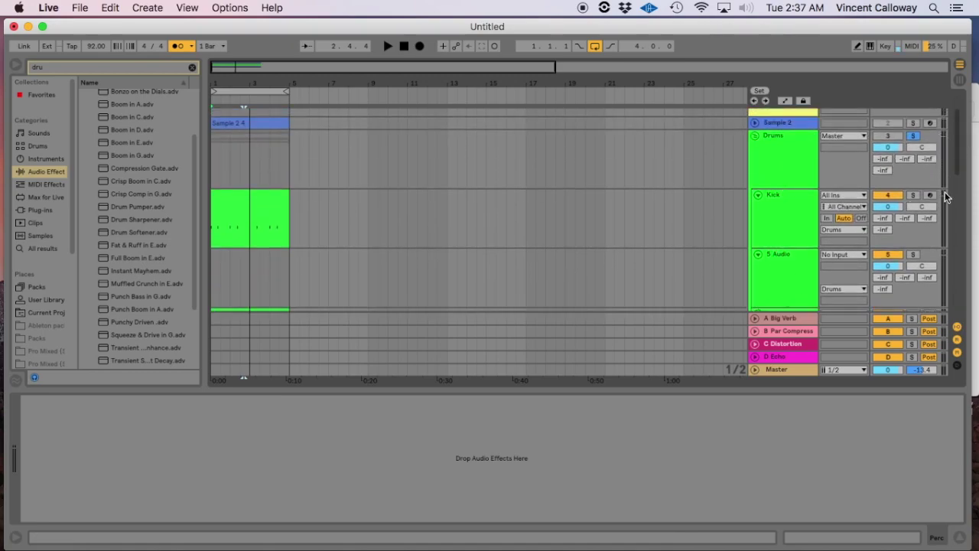
{"action": "scroll", "coordinate": [958, 157], "scroll_direction": "down", "scroll_amount": 5}
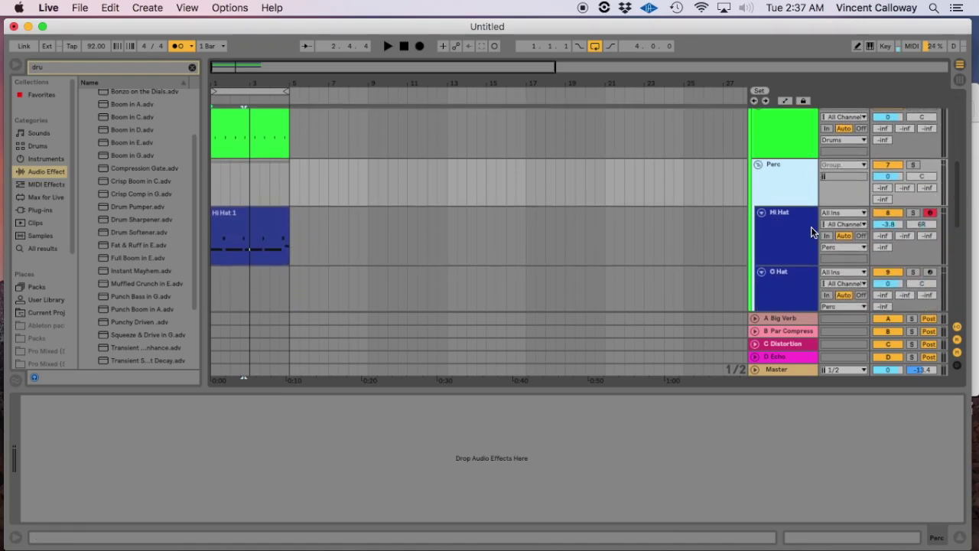
{"action": "scroll", "coordinate": [957, 196], "scroll_direction": "down", "scroll_amount": 2}
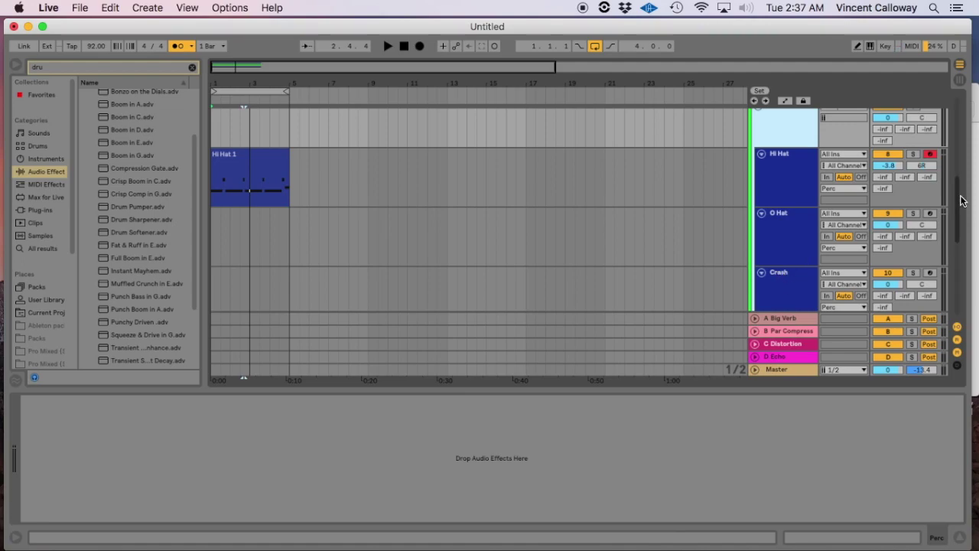
{"action": "scroll", "coordinate": [848, 211], "scroll_direction": "down", "scroll_amount": 2}
{"action": "scroll", "coordinate": [960, 191], "scroll_direction": "up", "scroll_amount": 8}
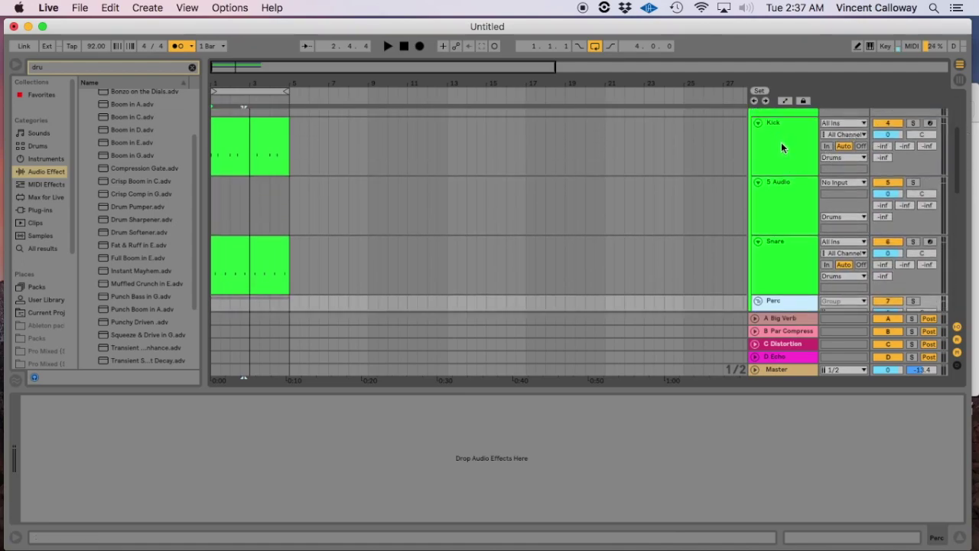
{"action": "scroll", "coordinate": [955, 158], "scroll_direction": "down", "scroll_amount": 4}
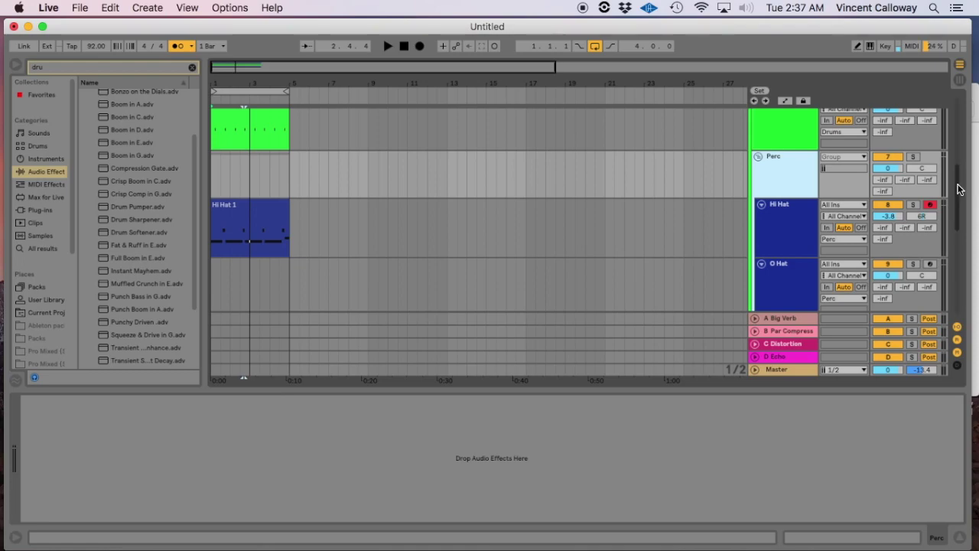
{"action": "scroll", "coordinate": [956, 157], "scroll_direction": "up", "scroll_amount": 5}
{"action": "scroll", "coordinate": [956, 191], "scroll_direction": "down", "scroll_amount": 10}
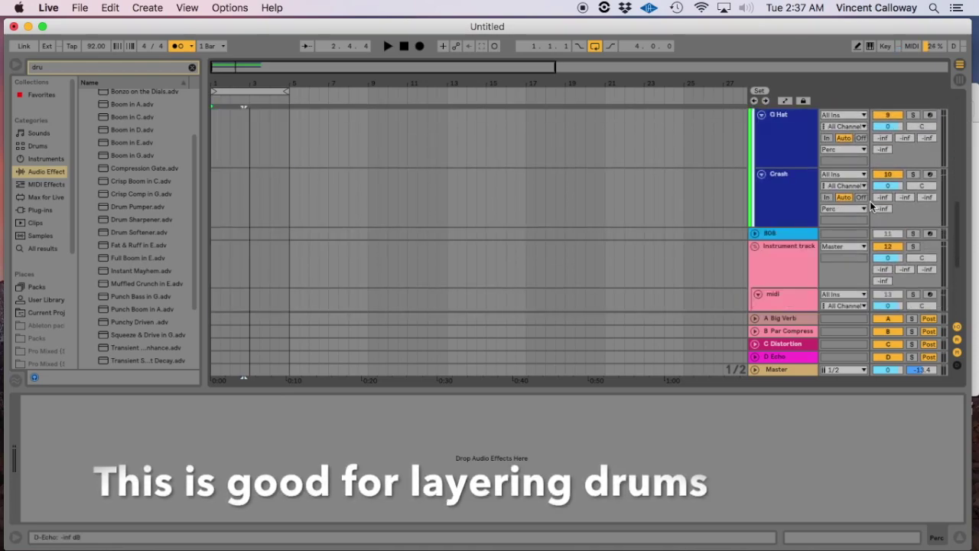
Select the Drums group track and look through the drum bus presets in the audio effects browser
{"action": "left_click_drag", "start_coordinate": [956, 212], "coordinate": [954, 151]}
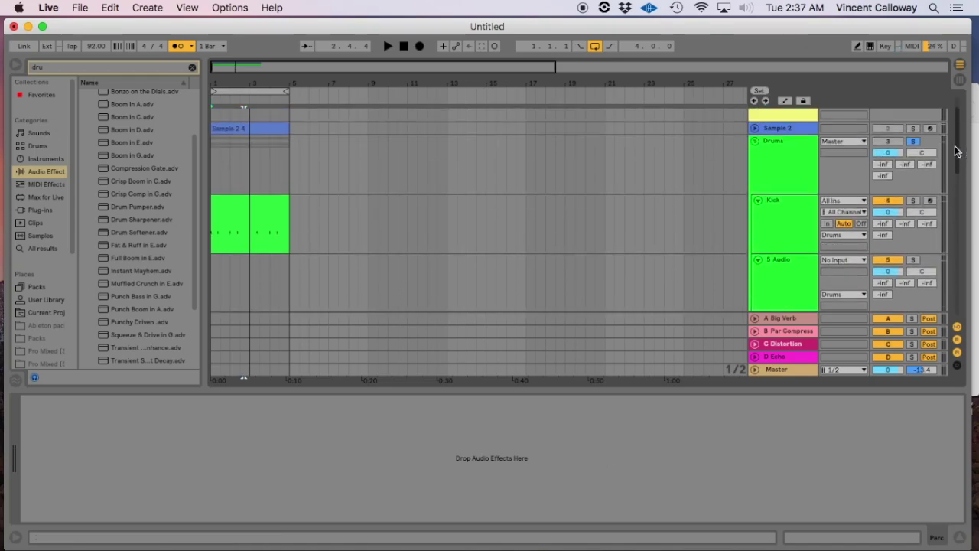
{"action": "left_click", "coordinate": [765, 142]}
{"action": "left_click_drag", "start_coordinate": [192, 162], "coordinate": [192, 193]}
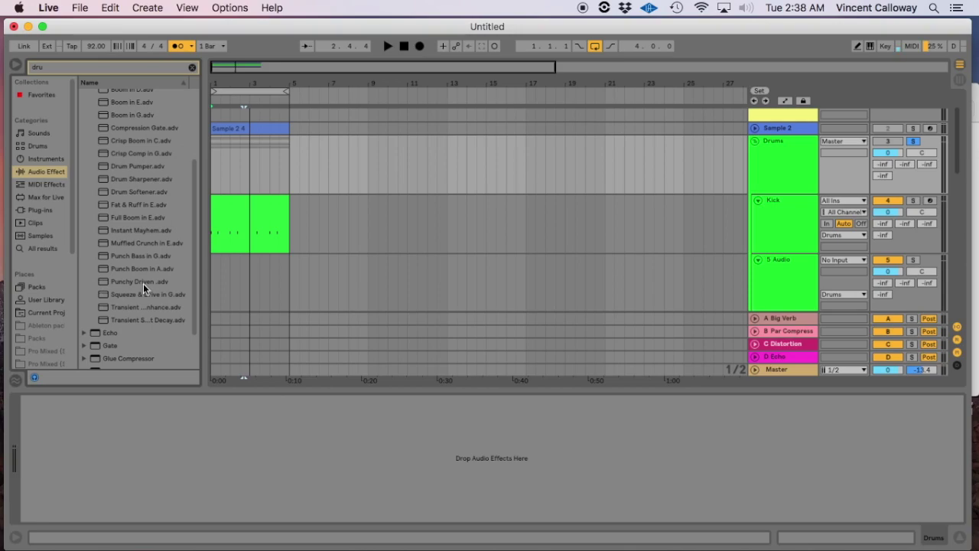
{"action": "left_click_drag", "start_coordinate": [194, 222], "coordinate": [197, 206]}
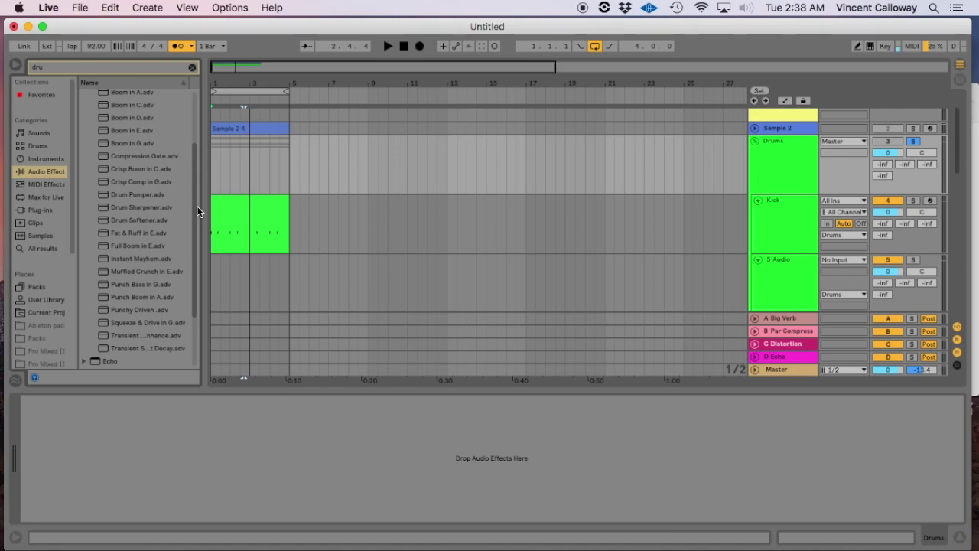
{"action": "left_click_drag", "start_coordinate": [196, 208], "coordinate": [192, 188]}
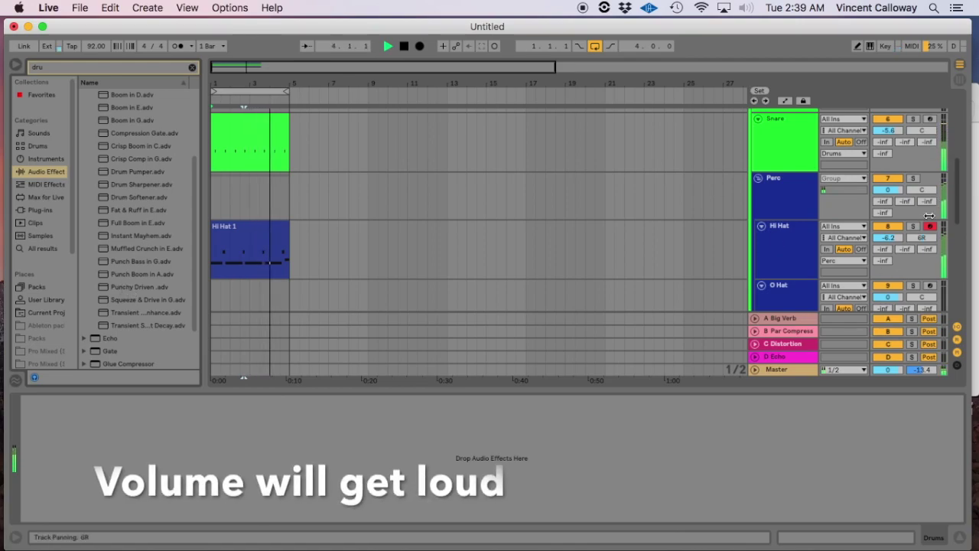
Load the Punchy Driven preset onto the Drums group and lower its output to -9.22 dB
{"action": "left_click_drag", "start_coordinate": [958, 197], "coordinate": [953, 131]}
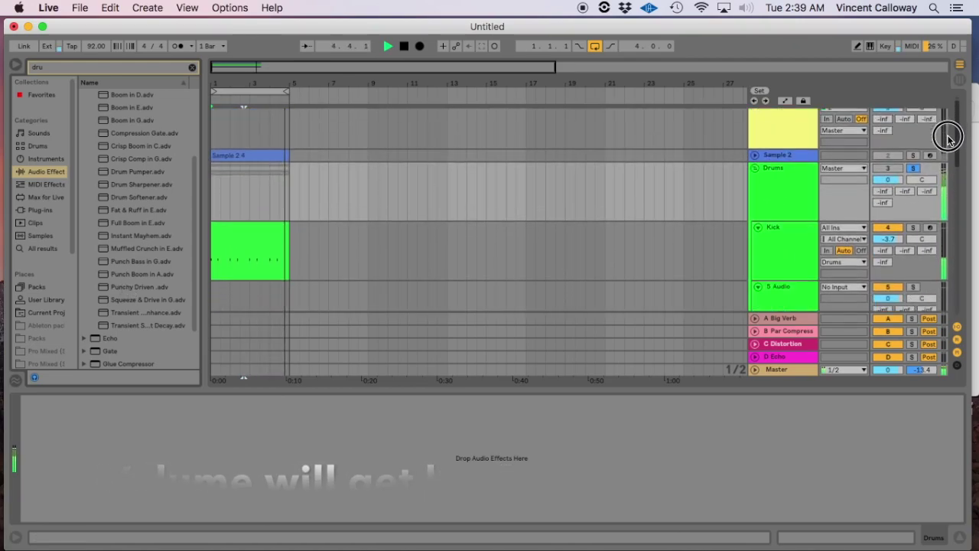
{"action": "left_click", "coordinate": [122, 287]}
{"action": "double_click", "coordinate": [122, 287]}
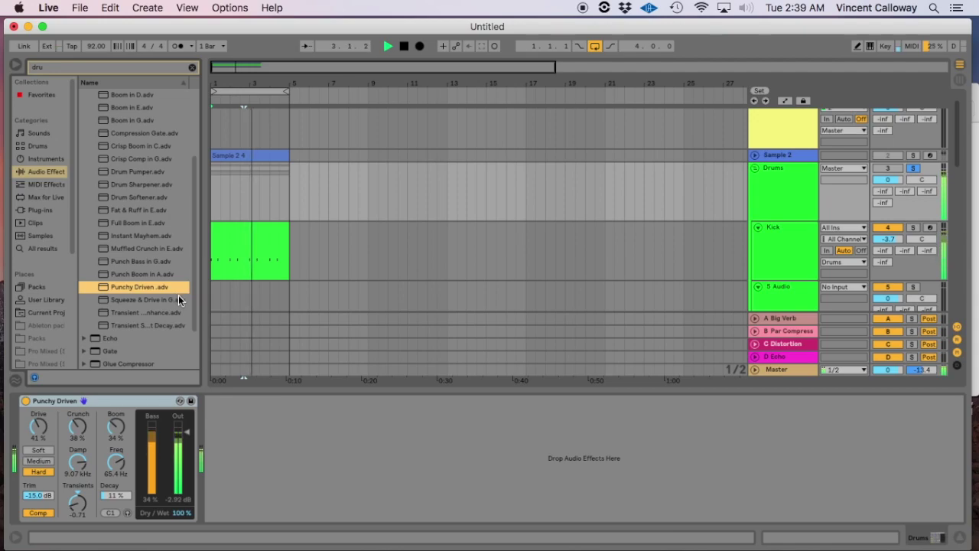
{"action": "left_click_drag", "start_coordinate": [185, 438], "coordinate": [185, 468]}
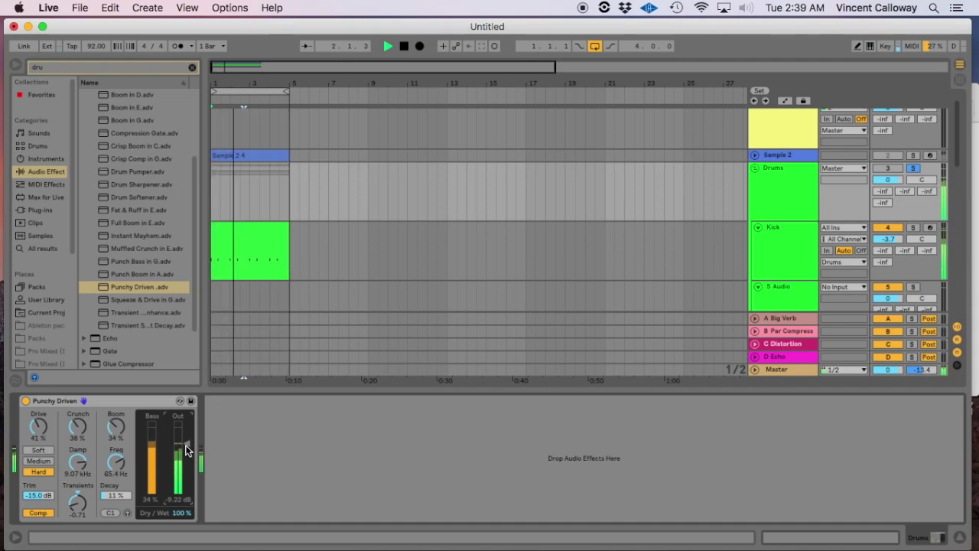
Bypass and re-enable the Punchy Driven device during playback to compare the drums without and with it
{"action": "left_click", "coordinate": [102, 401]}
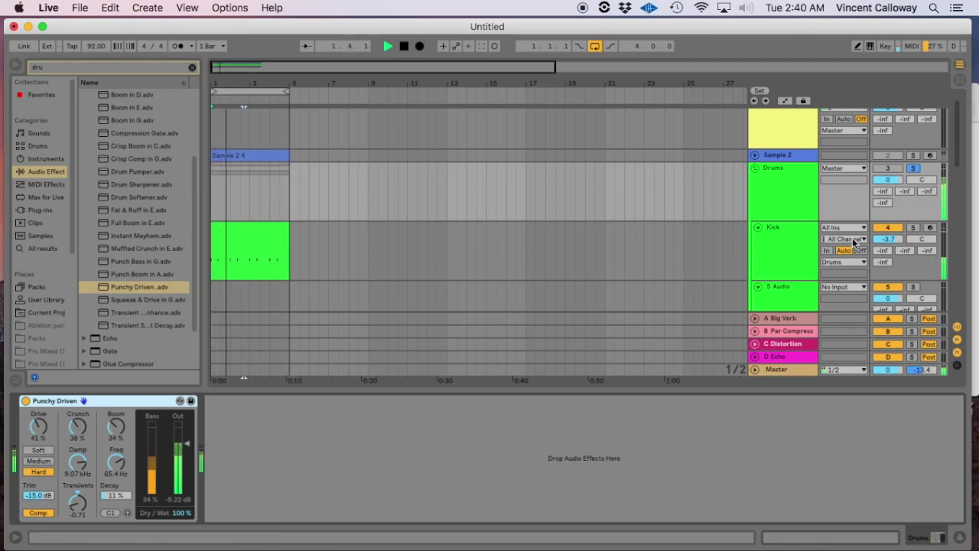
{"action": "left_click", "coordinate": [26, 401]}
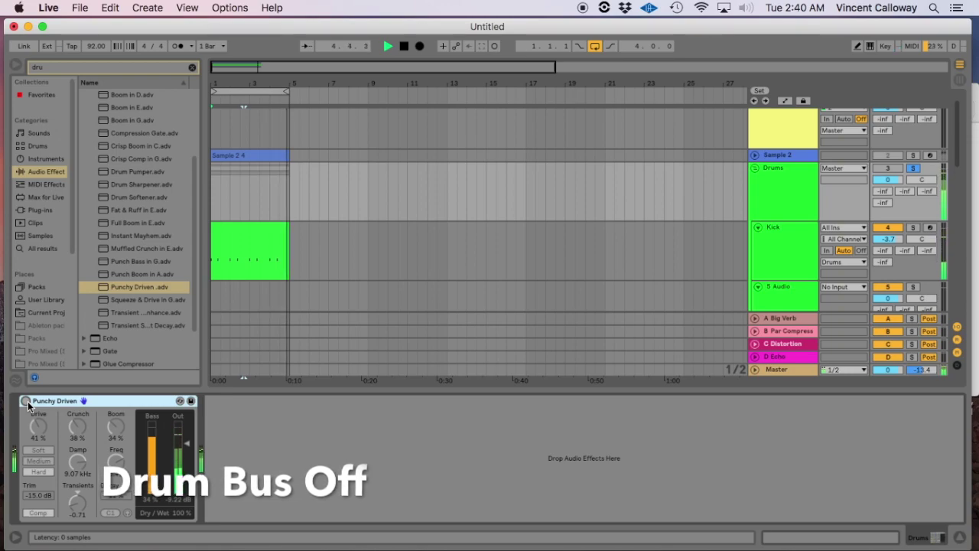
{"action": "left_click", "coordinate": [27, 402]}
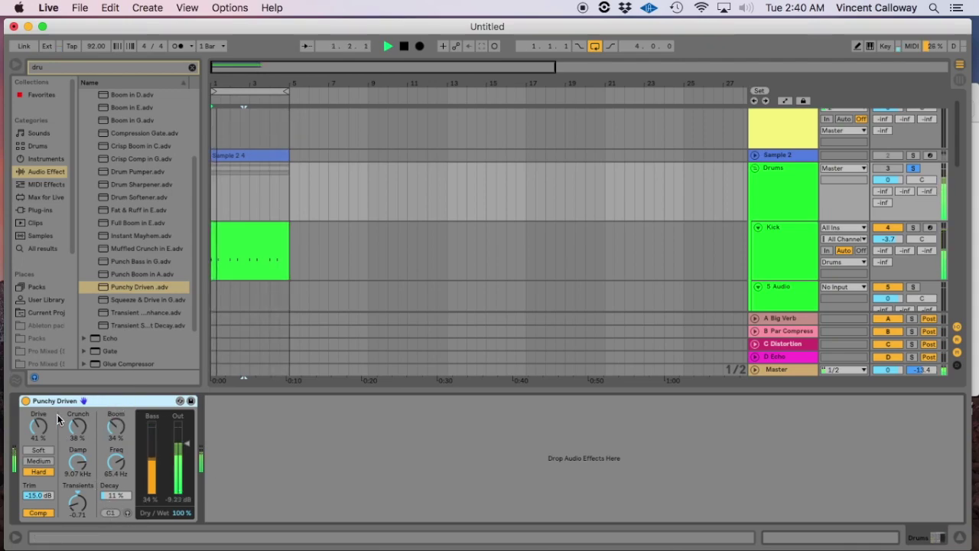
Set the Boom frequency of the Punchy Driven device to 52.0 Hz and stop playback
{"action": "mouse_move", "coordinate": [113, 463]}
{"action": "left_mouse_down"}
{"action": "mouse_move", "coordinate": [113, 478]}
{"action": "mouse_move", "coordinate": [113, 466]}
{"action": "left_mouse_up"}
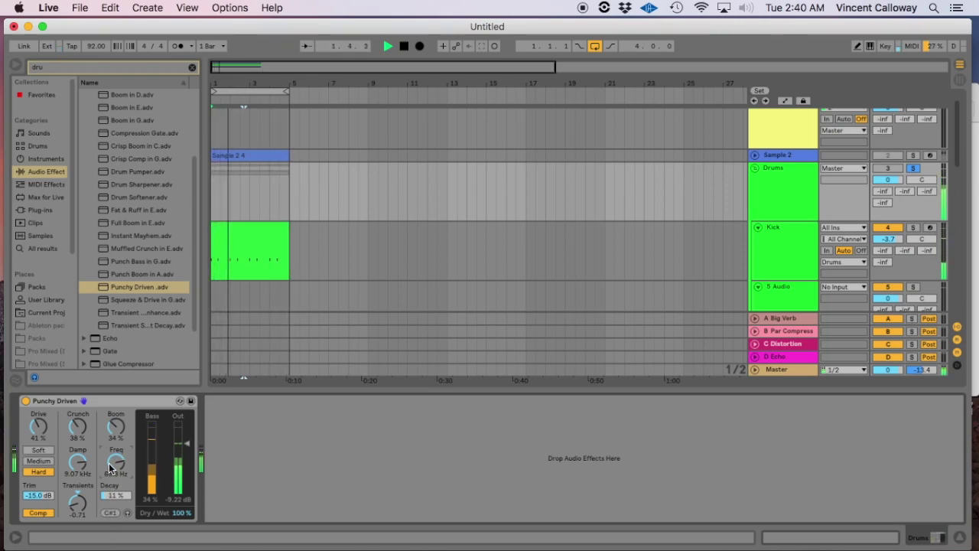
{"action": "left_click_drag", "start_coordinate": [108, 518], "coordinate": [108, 527]}
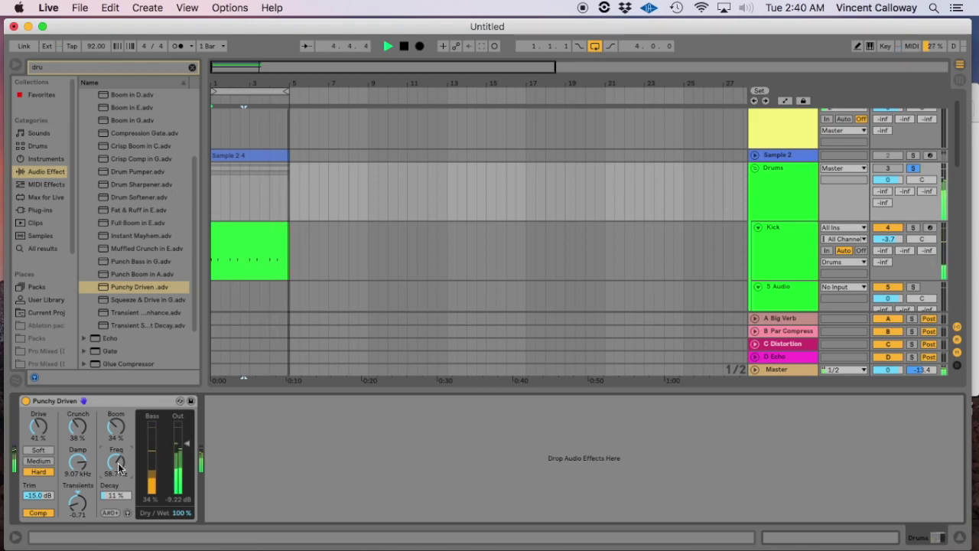
{"action": "key", "text": "space"}
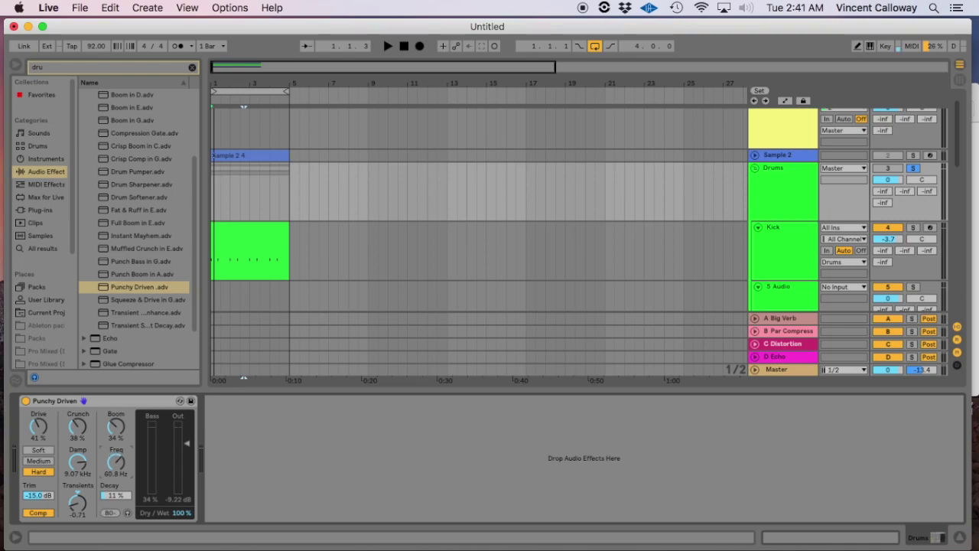
{"action": "left_click", "coordinate": [105, 404]}
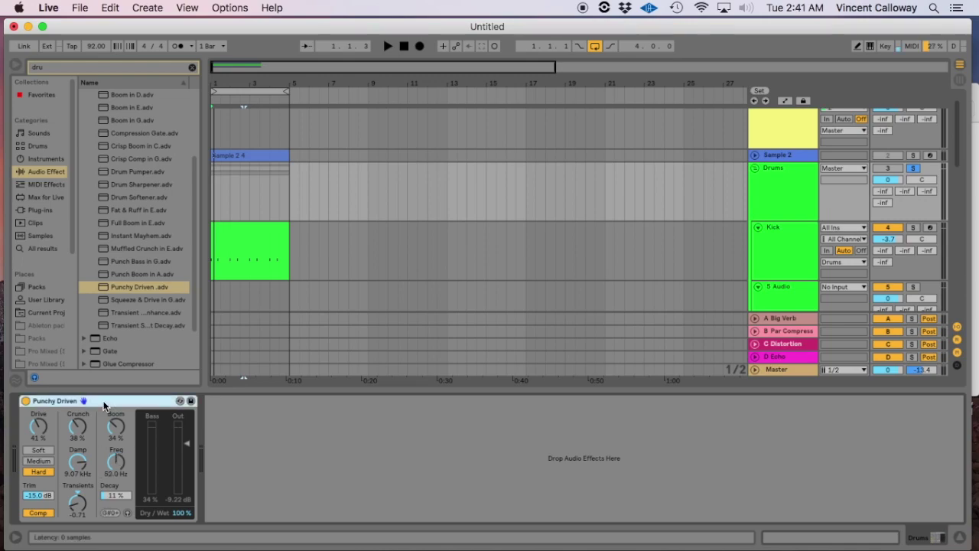
Turn off the Punchy Driven device and add the Punch Bass in G preset after it on the Drums group
{"action": "left_click", "coordinate": [25, 401]}
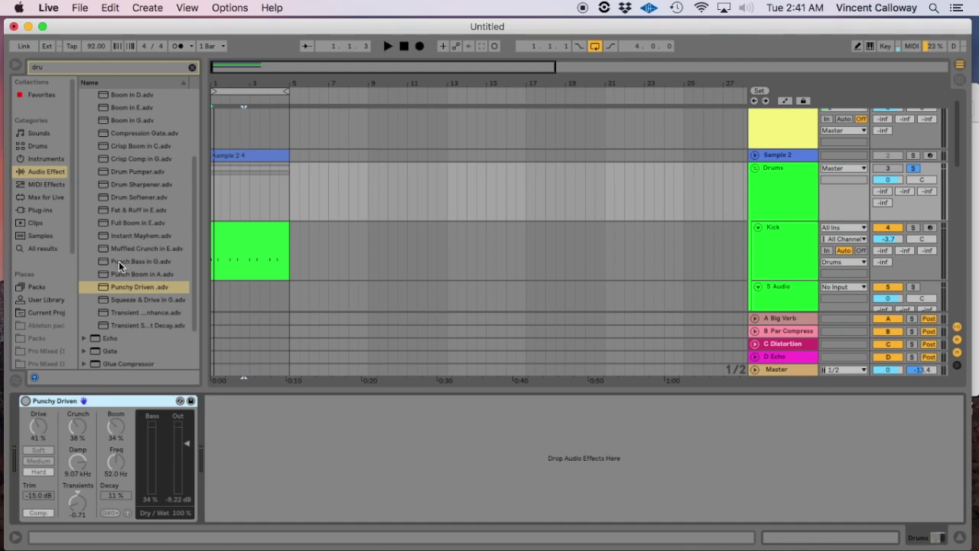
{"action": "left_click_drag", "start_coordinate": [119, 261], "coordinate": [306, 330]}
{"action": "left_click_drag", "start_coordinate": [247, 203], "coordinate": [230, 444]}
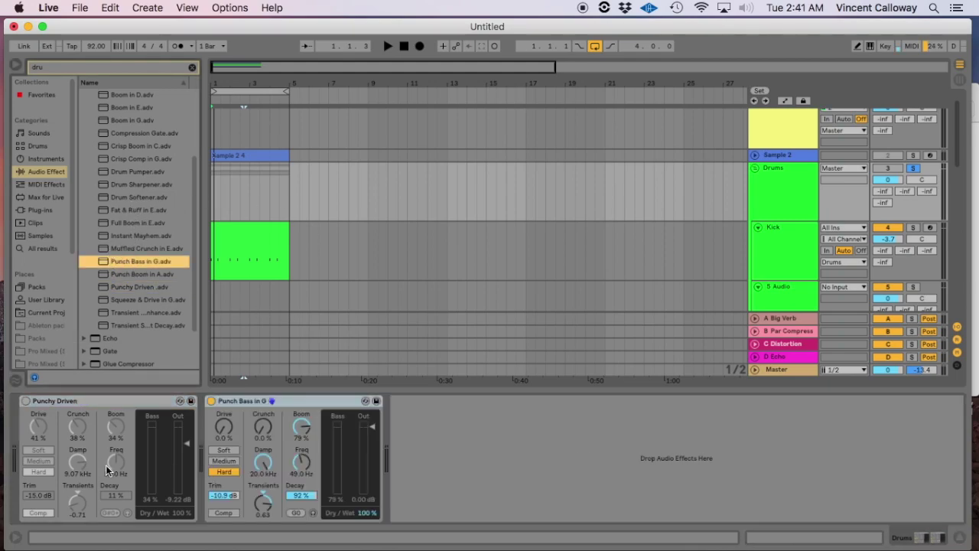
Play the loop, compare the drums with Punch Bass in G off and on, and set its output to -2.18 dB
{"action": "key", "text": "space"}
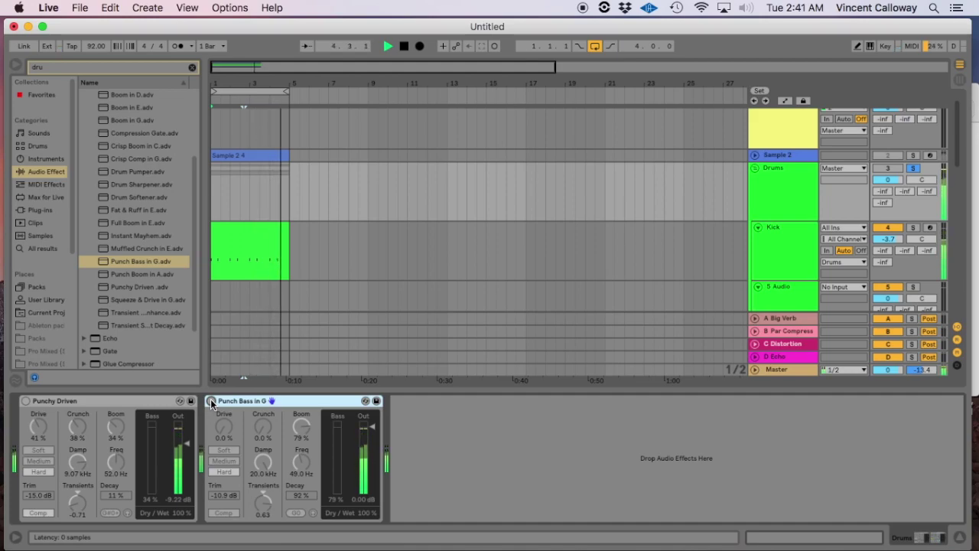
{"action": "left_click", "coordinate": [211, 400]}
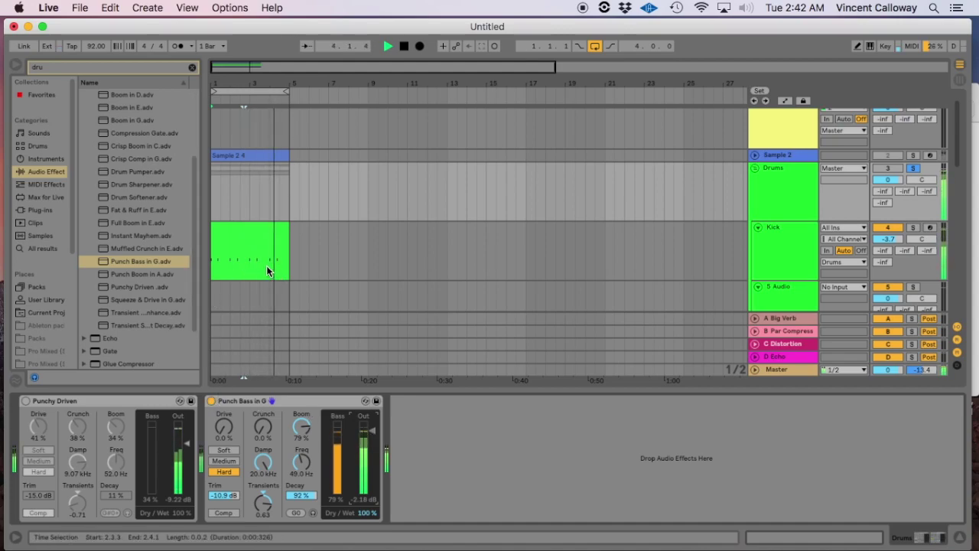
{"action": "left_click", "coordinate": [253, 250]}
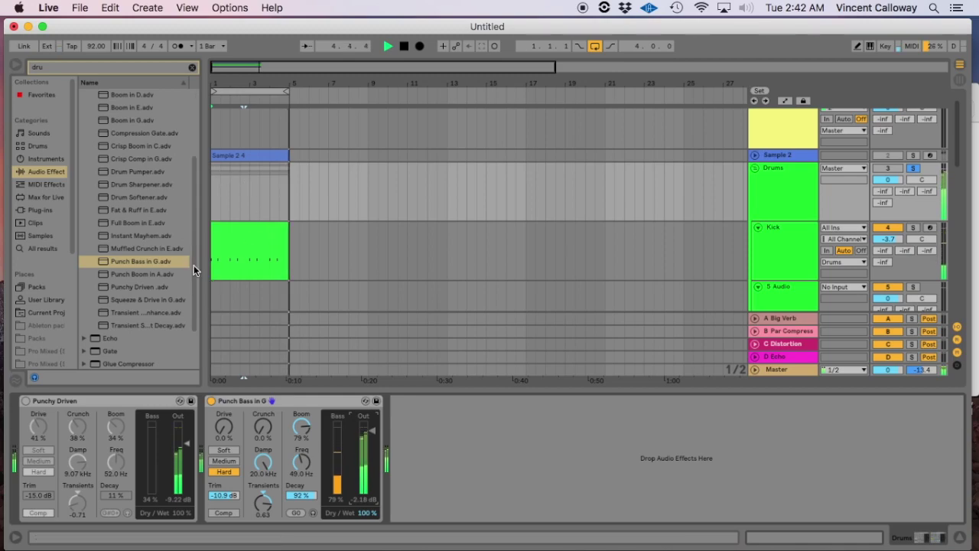
{"action": "left_click", "coordinate": [301, 401]}
{"action": "left_click", "coordinate": [233, 251]}
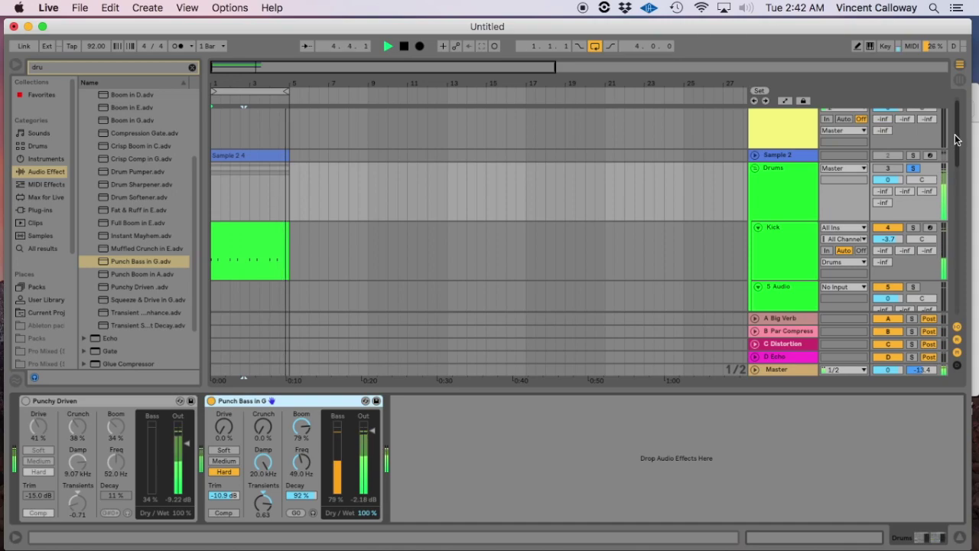
{"action": "scroll", "coordinate": [956, 144], "scroll_direction": "down", "scroll_amount": 2}
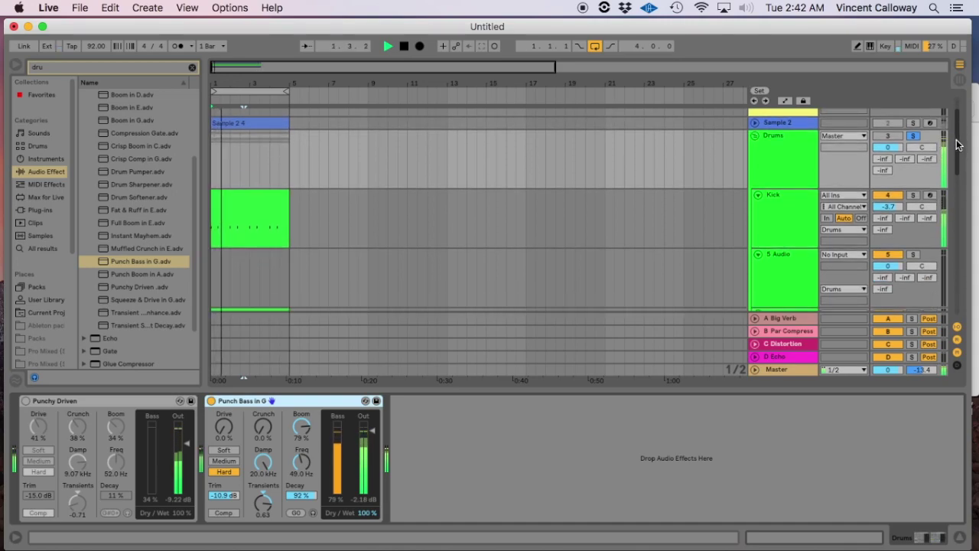
{"action": "mouse_move", "coordinate": [956, 144]}
{"action": "left_mouse_down"}
{"action": "mouse_move", "coordinate": [948, 169]}
{"action": "mouse_move", "coordinate": [952, 144]}
{"action": "left_mouse_up"}
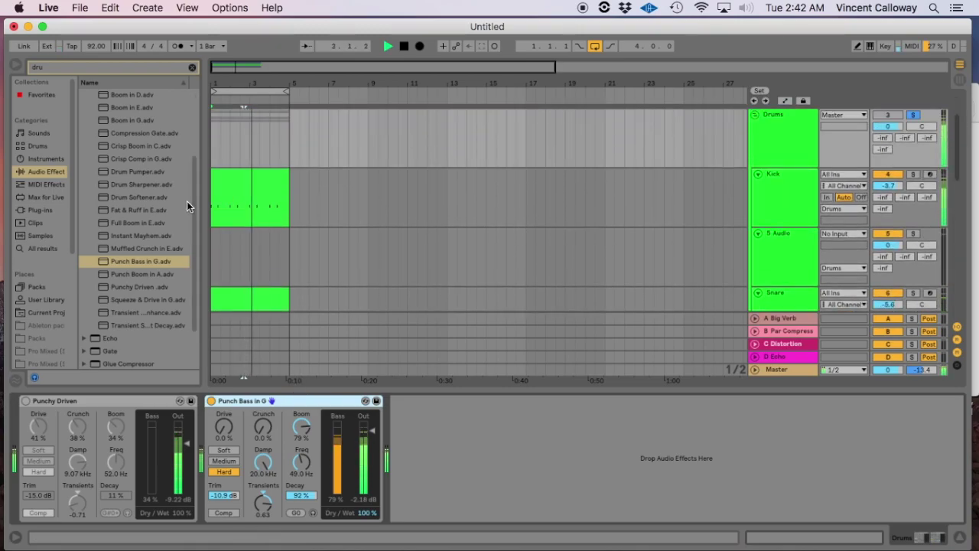
{"action": "mouse_move", "coordinate": [195, 205]}
{"action": "left_mouse_down"}
{"action": "mouse_move", "coordinate": [199, 181]}
{"action": "mouse_move", "coordinate": [196, 210]}
{"action": "left_mouse_up"}
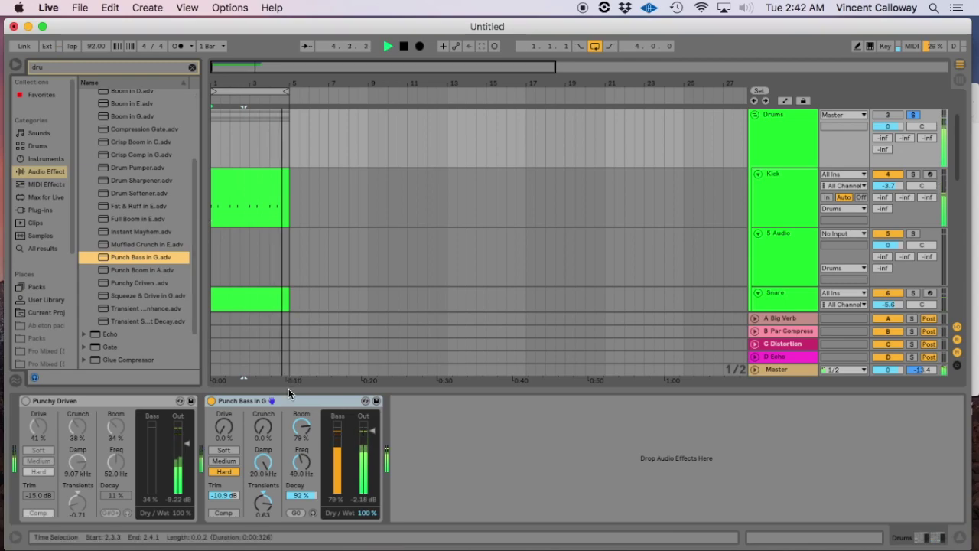
Unfold the Sample 2 track, take the Drums group out of solo and activate both so they play together
{"action": "scroll", "coordinate": [649, 237], "scroll_direction": "up", "scroll_amount": 3}
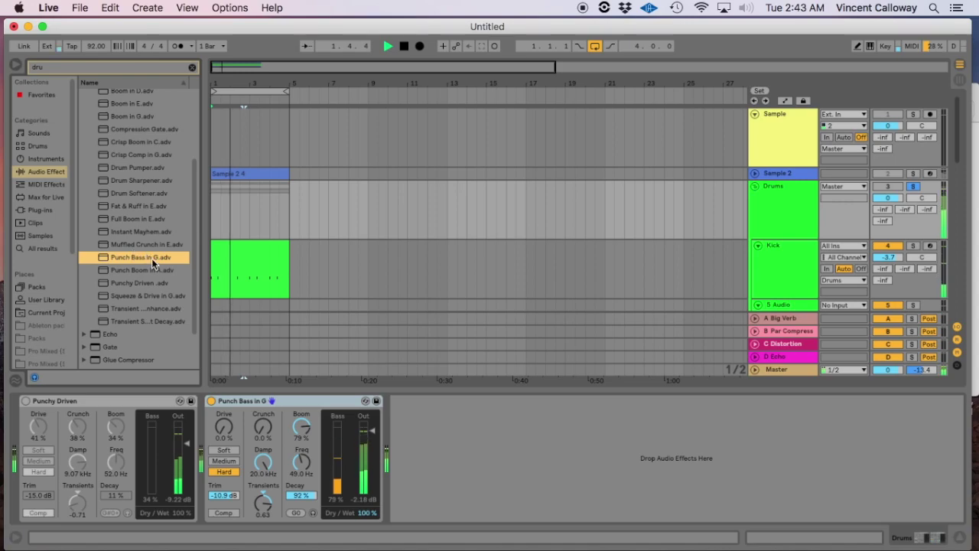
{"action": "left_click", "coordinate": [754, 174]}
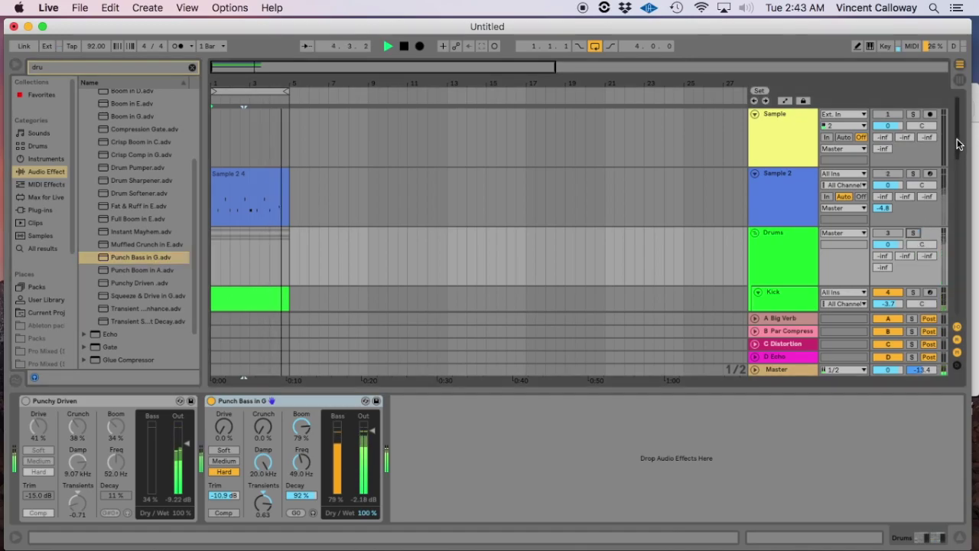
{"action": "scroll", "coordinate": [957, 186], "scroll_direction": "down", "scroll_amount": 5}
{"action": "scroll", "coordinate": [958, 186], "scroll_direction": "up", "scroll_amount": 5}
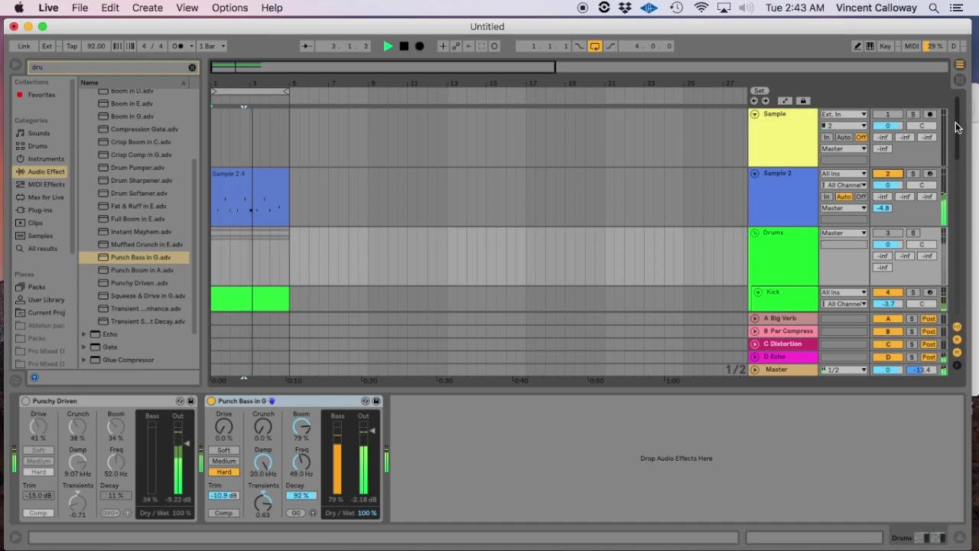
{"action": "scroll", "coordinate": [956, 132], "scroll_direction": "down", "scroll_amount": 2}
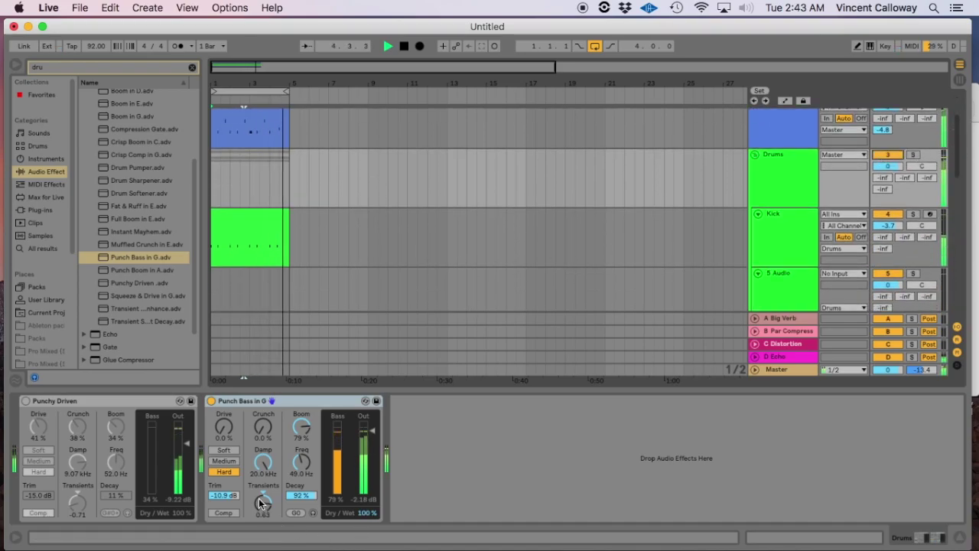
Tune the Boom frequency of Punch Bass in G down to 36.3 Hz and stop playback
{"action": "left_click_drag", "start_coordinate": [303, 477], "coordinate": [303, 483]}
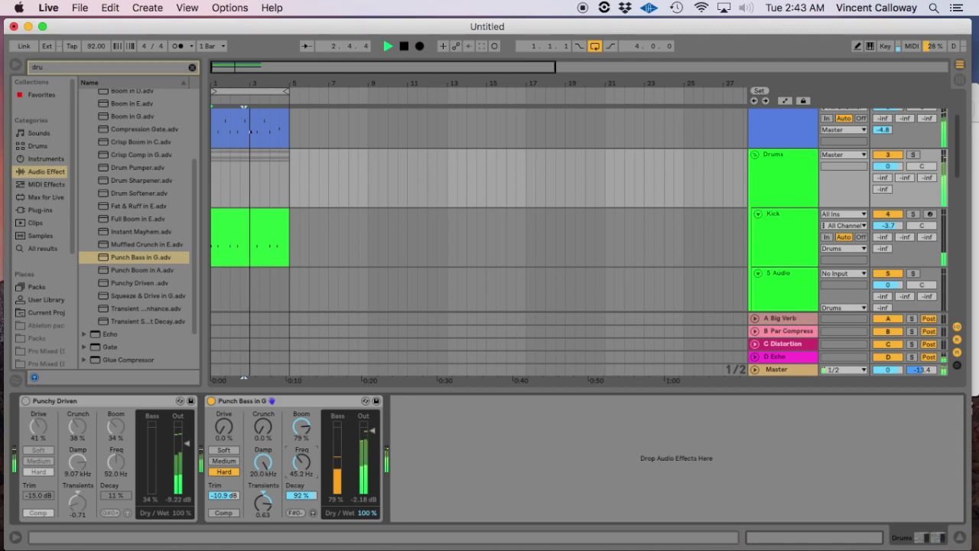
{"action": "left_click_drag", "start_coordinate": [303, 483], "coordinate": [303, 483]}
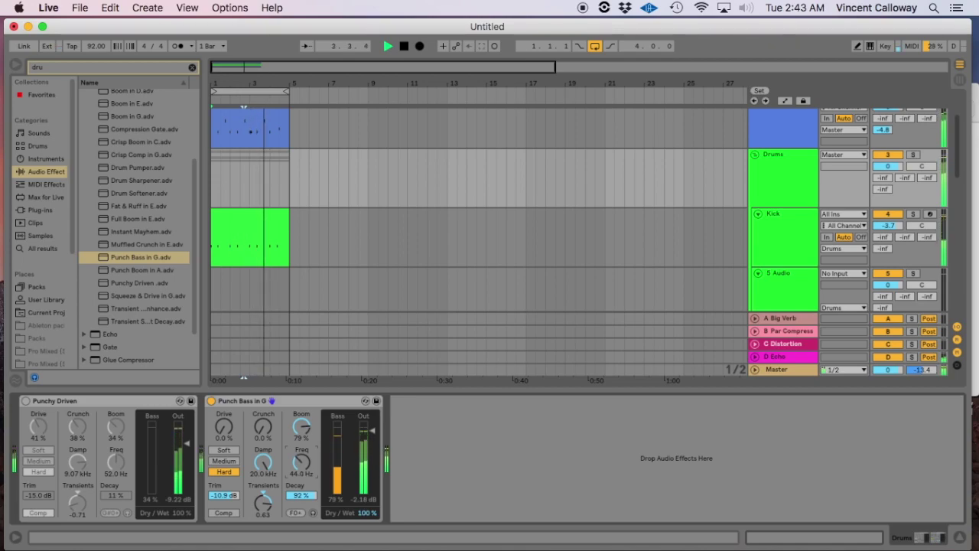
{"action": "left_click_drag", "start_coordinate": [303, 462], "coordinate": [302, 464]}
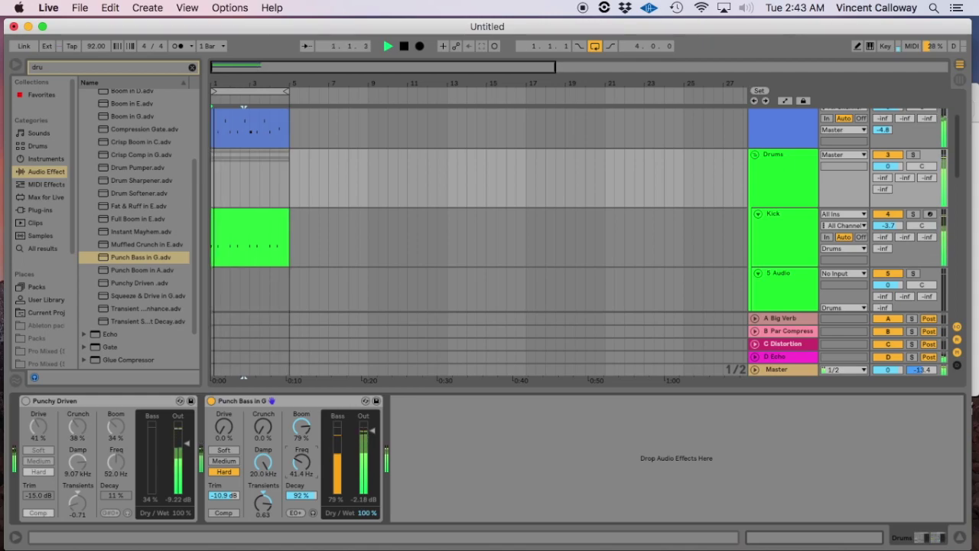
{"action": "left_click_drag", "start_coordinate": [303, 462], "coordinate": [302, 464]}
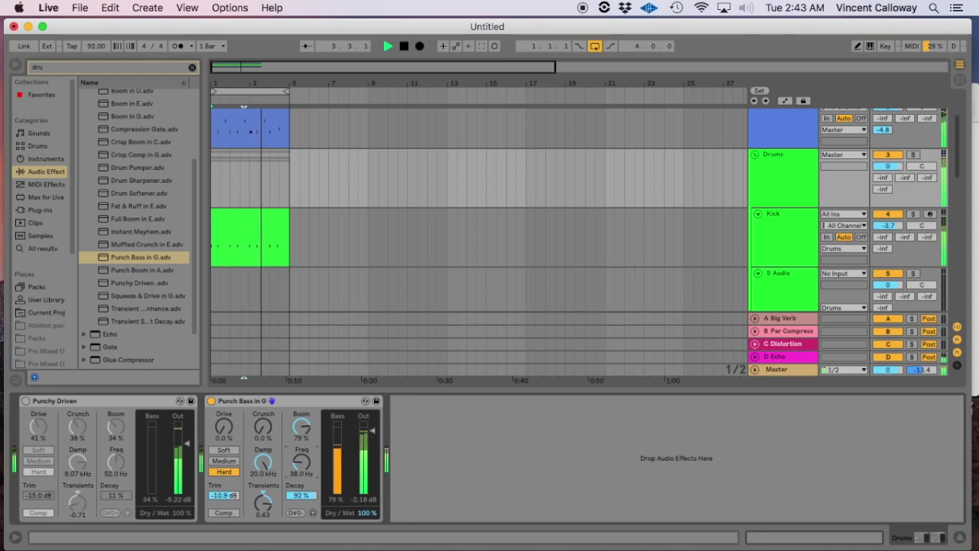
{"action": "left_click_drag", "start_coordinate": [304, 469], "coordinate": [304, 471]}
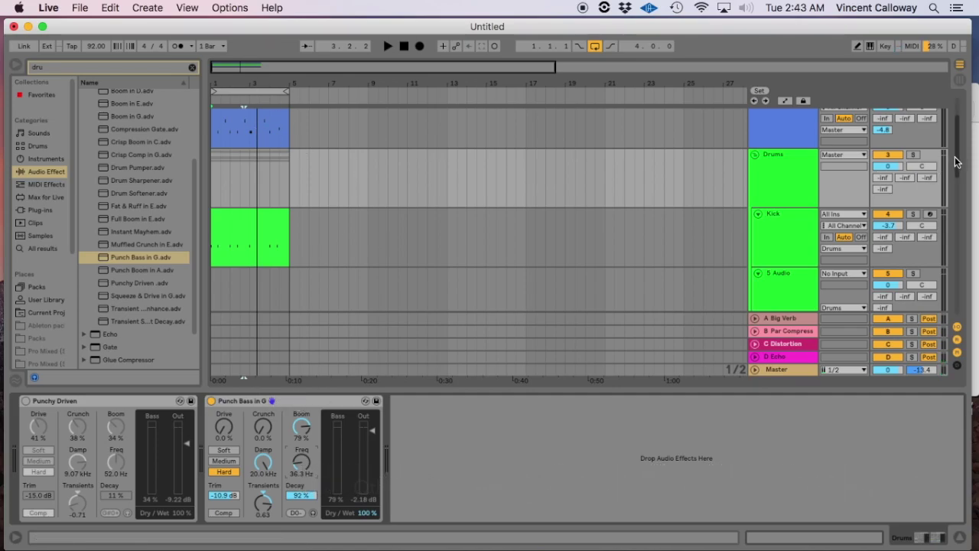
Select the Kick track in the Drums group to show its Metro Boomin Kit device chain
{"action": "left_click_drag", "start_coordinate": [956, 162], "coordinate": [956, 131]}
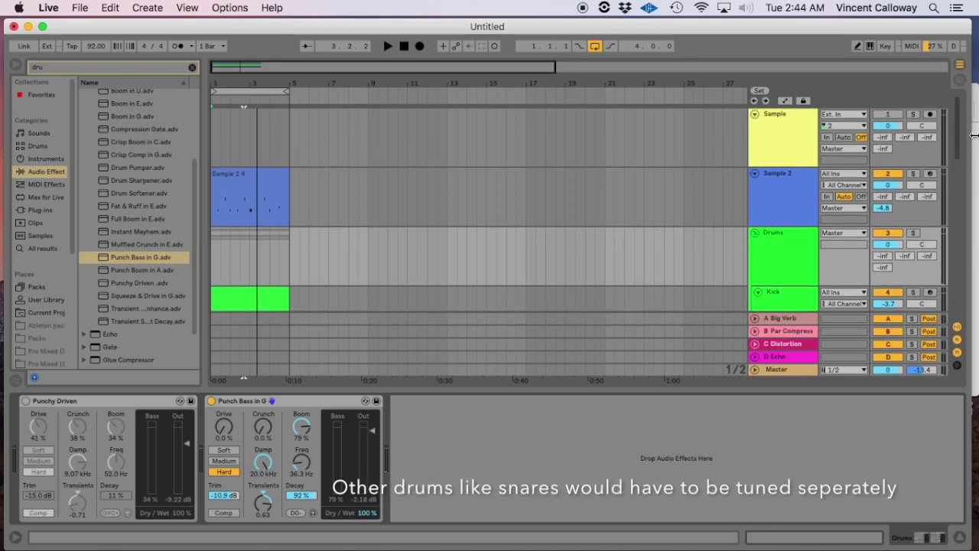
{"action": "scroll", "coordinate": [961, 135], "scroll_direction": "down", "scroll_amount": 3}
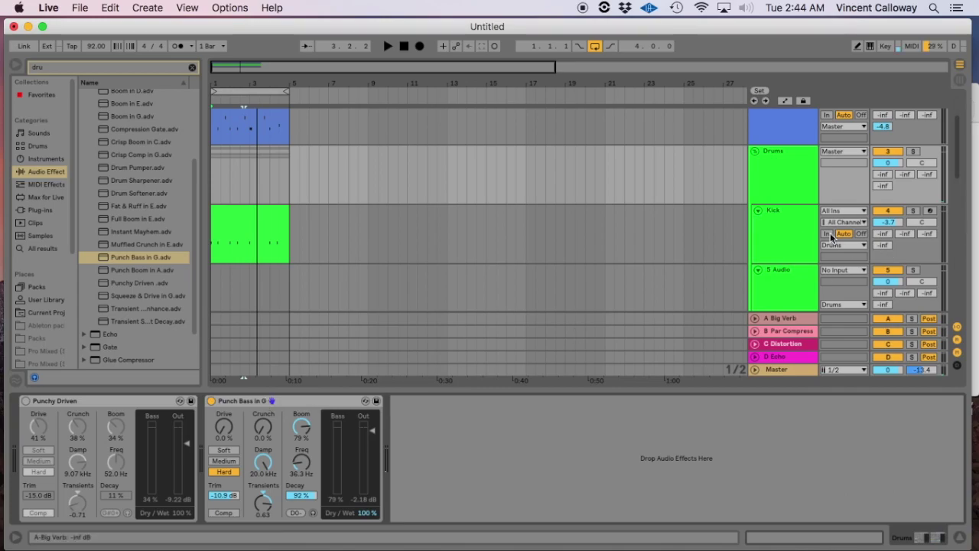
{"action": "left_click", "coordinate": [803, 239]}
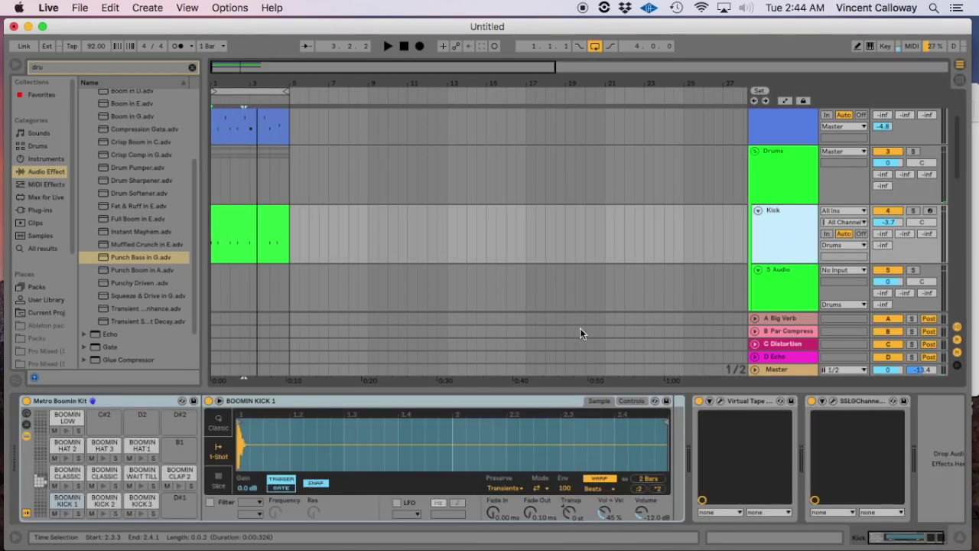
Try a high-pass Auto Filter at 26.0 Hz at the end of the Kick track's chain, and cut it again
{"action": "left_click", "coordinate": [781, 198]}
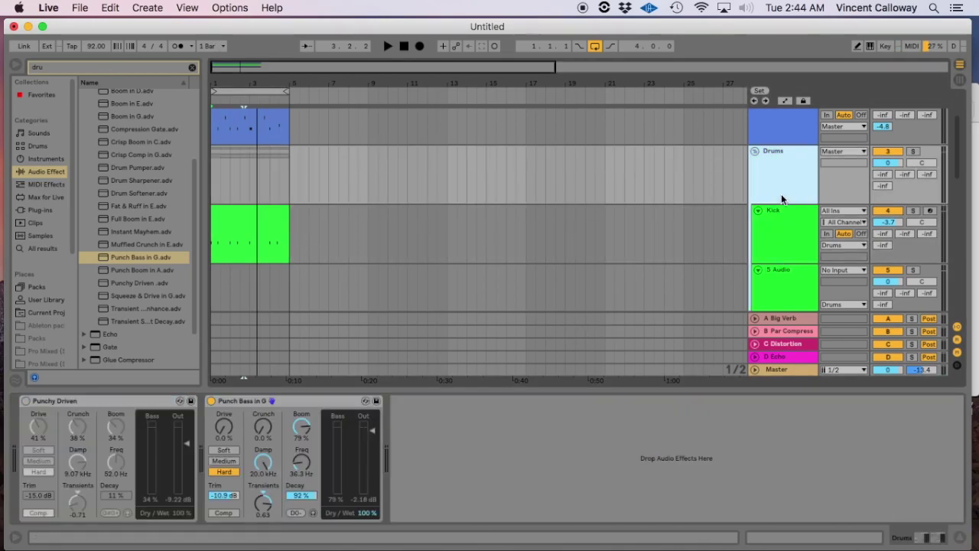
{"action": "left_click", "coordinate": [215, 400]}
{"action": "left_click", "coordinate": [794, 234]}
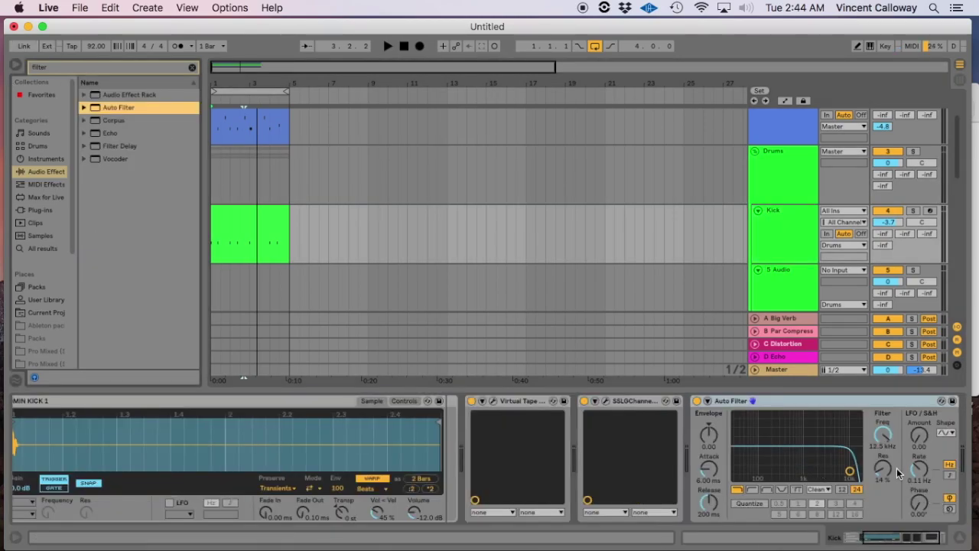
{"action": "left_click_drag", "start_coordinate": [885, 450], "coordinate": [885, 489]}
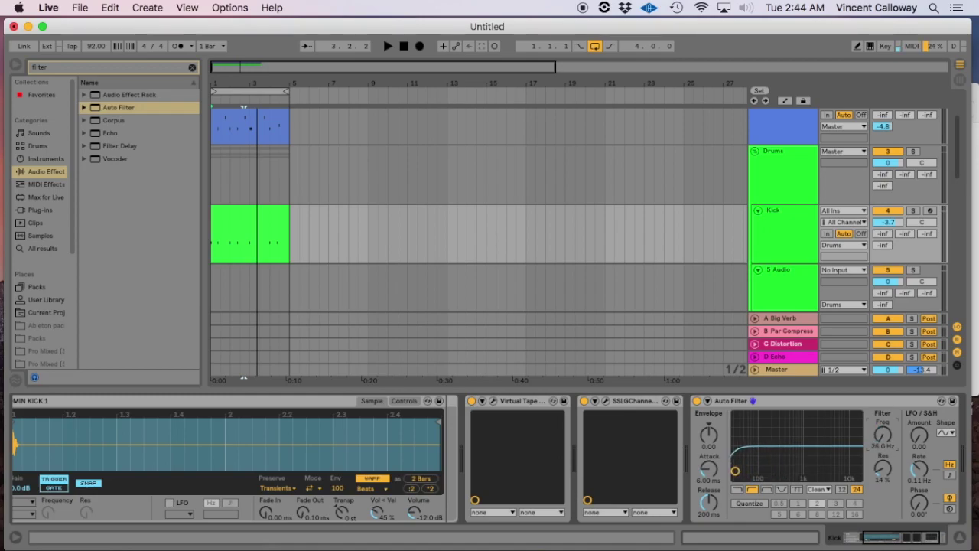
{"action": "right_click", "coordinate": [775, 399]}
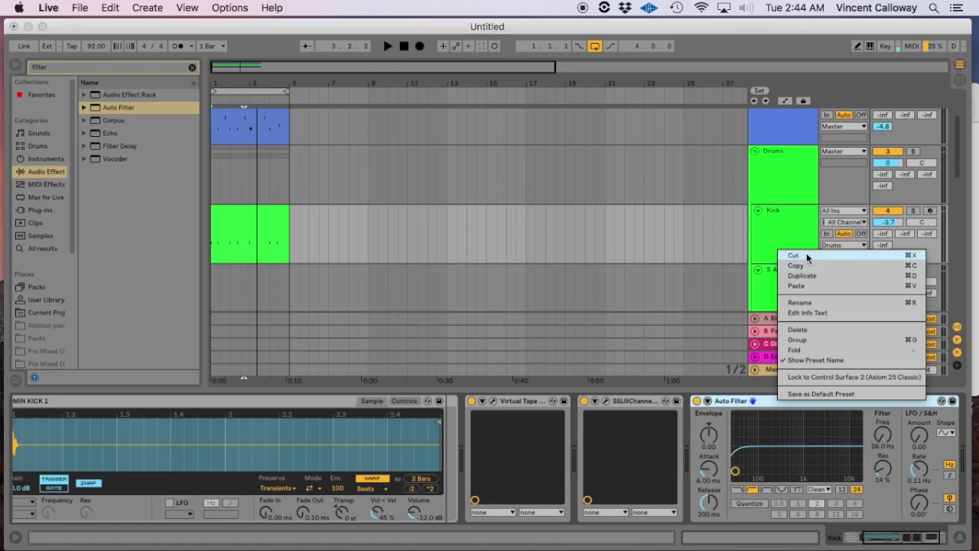
{"action": "left_click", "coordinate": [795, 254]}
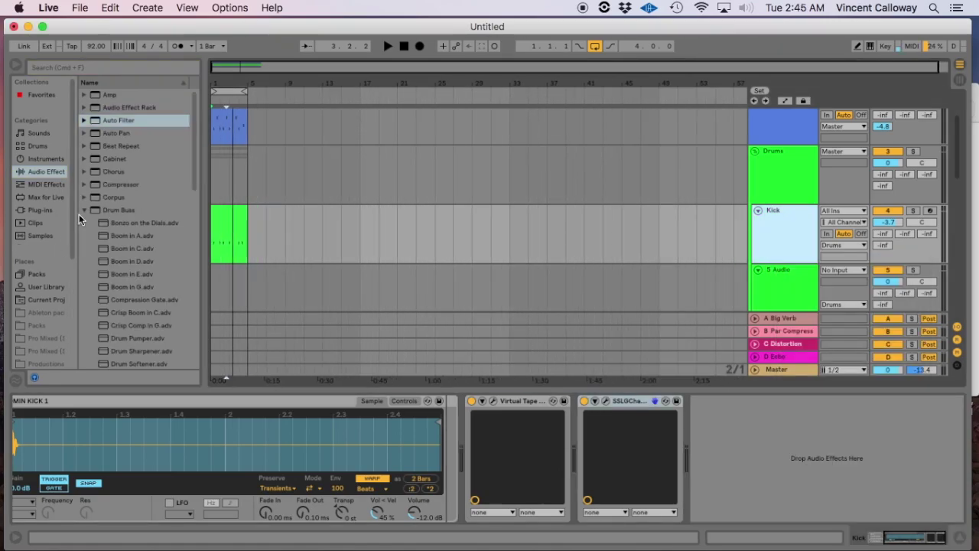
Collapse the Drum Buss presets in the browser and fold the Drums group in the arrangement
{"action": "left_click", "coordinate": [84, 210]}
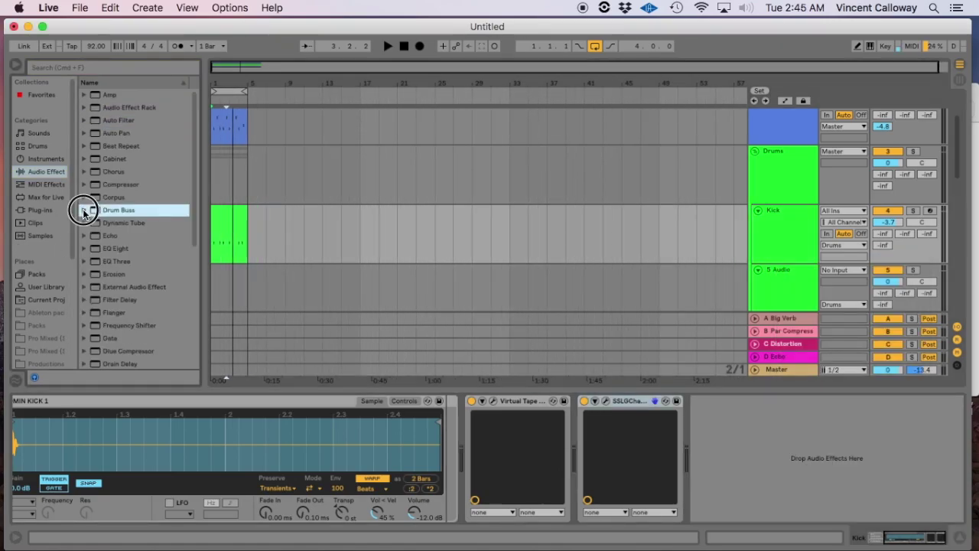
{"action": "scroll", "coordinate": [188, 196], "scroll_direction": "down", "scroll_amount": 5}
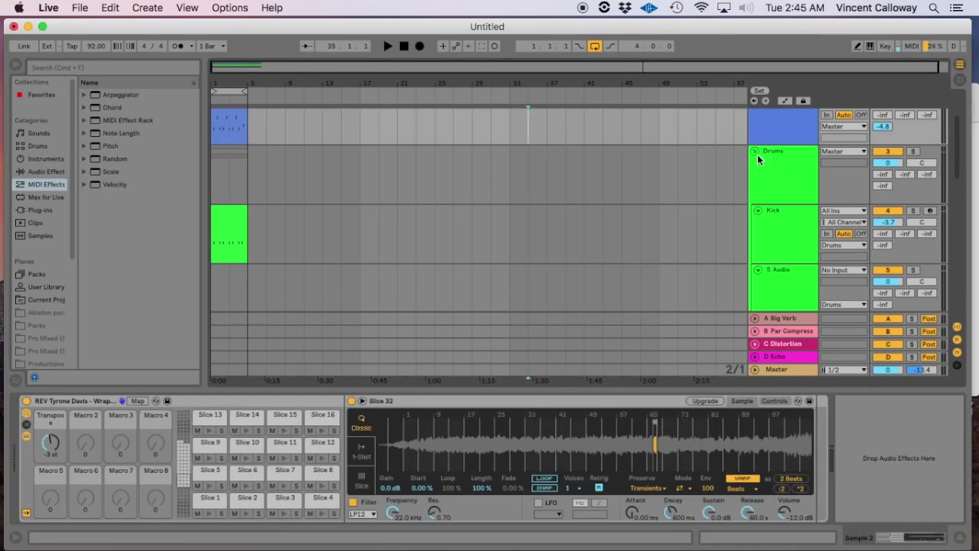
{"action": "left_click", "coordinate": [757, 154]}
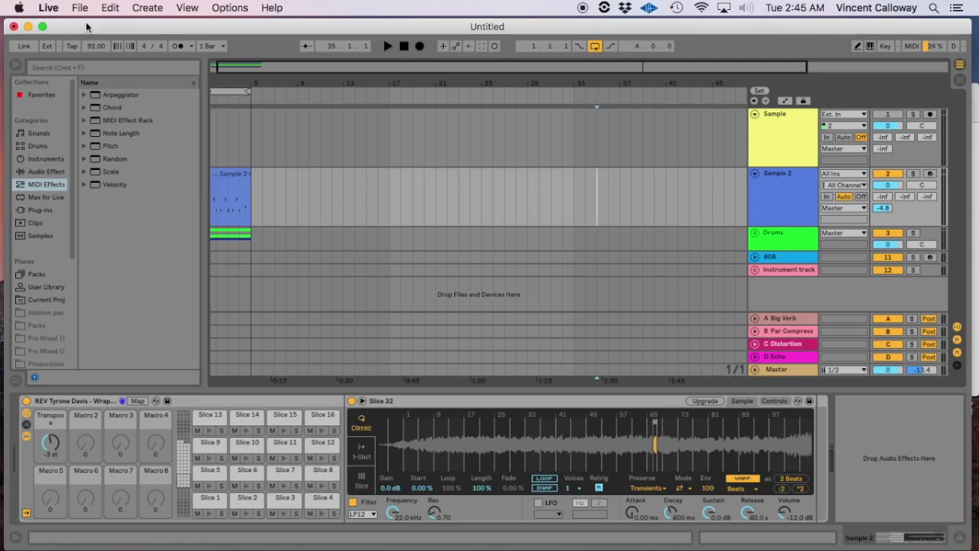
Open the preferences and look through the audio, Link/MIDI and Look/Feel settings
{"action": "left_click", "coordinate": [50, 8]}
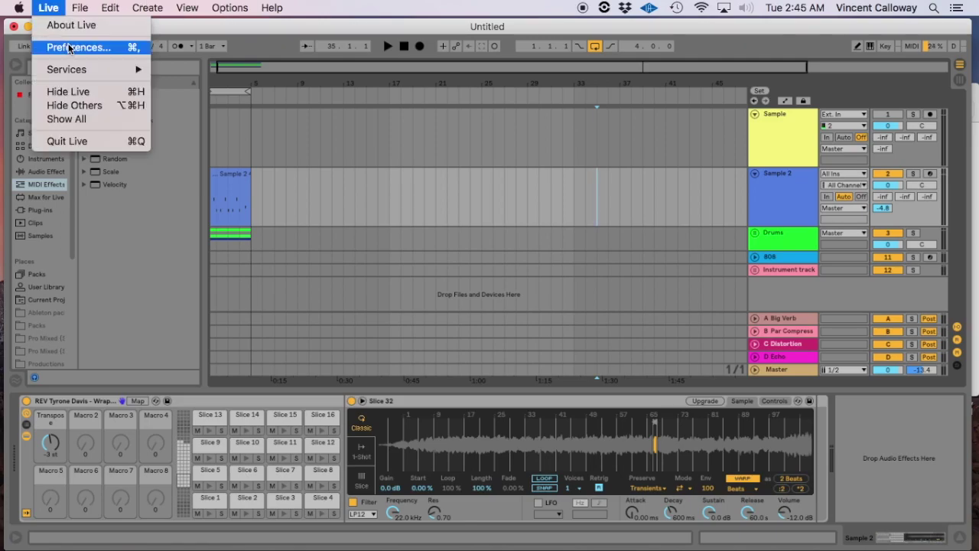
{"action": "left_click", "coordinate": [73, 46]}
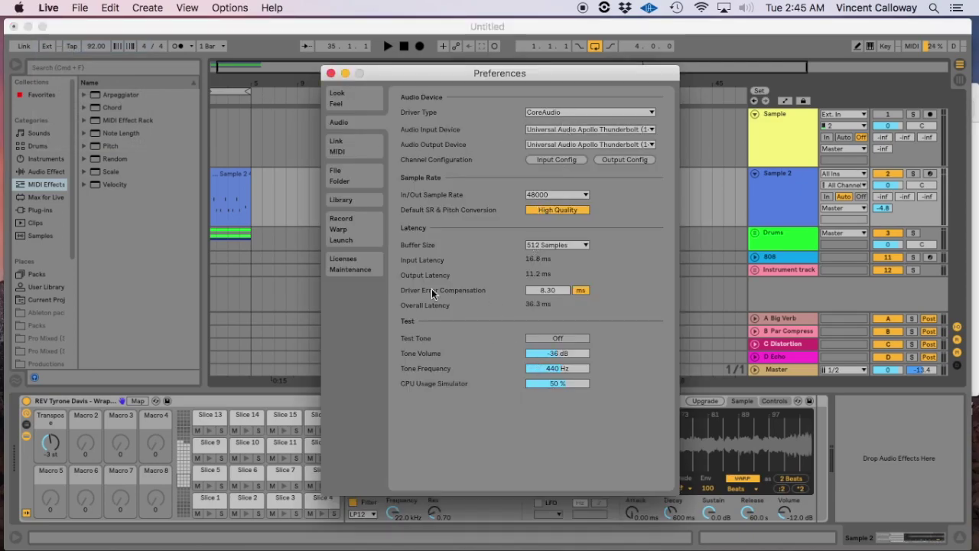
{"action": "left_click", "coordinate": [346, 145]}
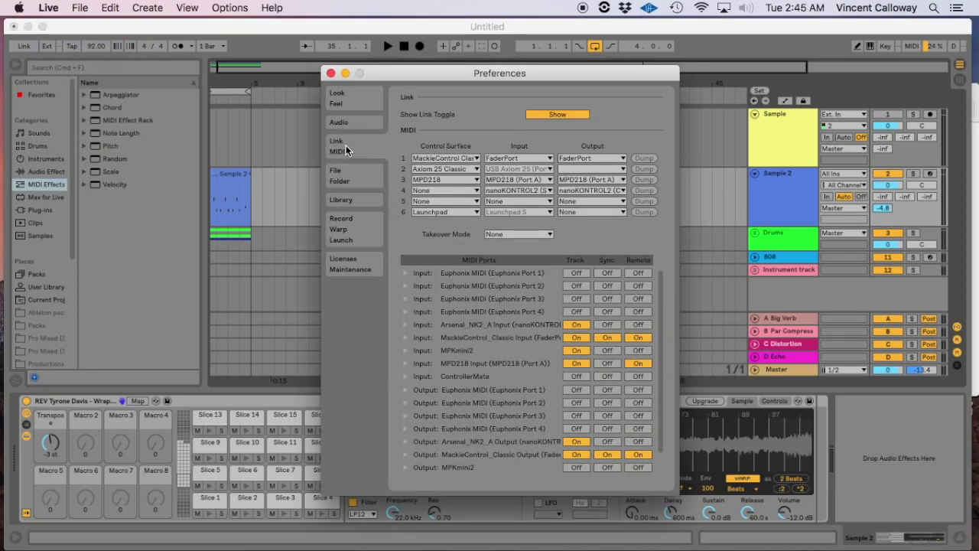
{"action": "left_click", "coordinate": [346, 101]}
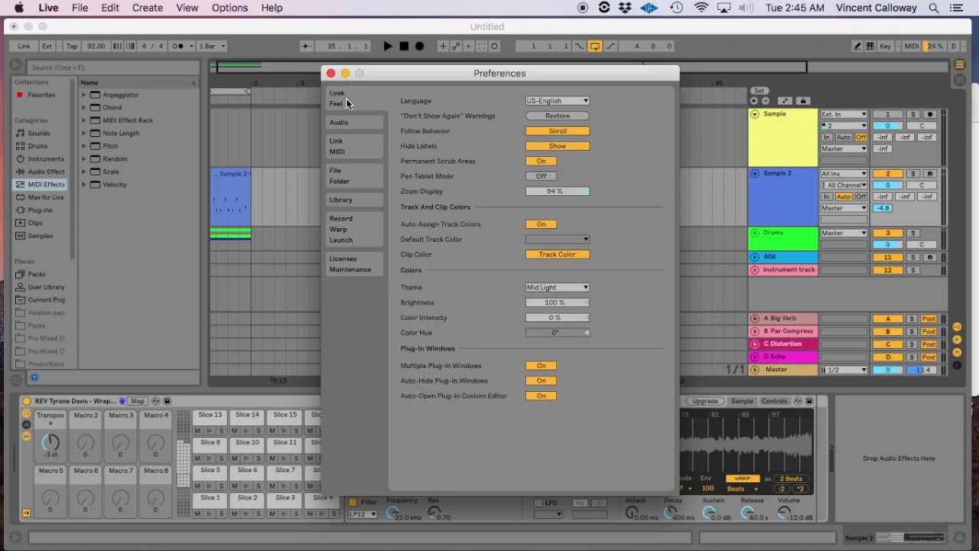
Try the Mid Dark, Dark, Light and Live 9 colour themes, and return to Mid Dark
{"action": "left_click", "coordinate": [545, 287]}
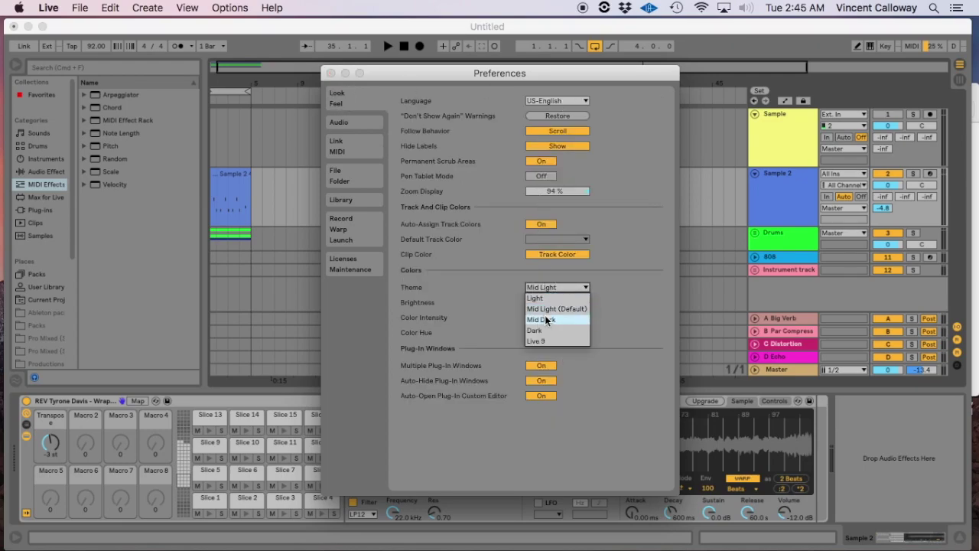
{"action": "left_click", "coordinate": [545, 316]}
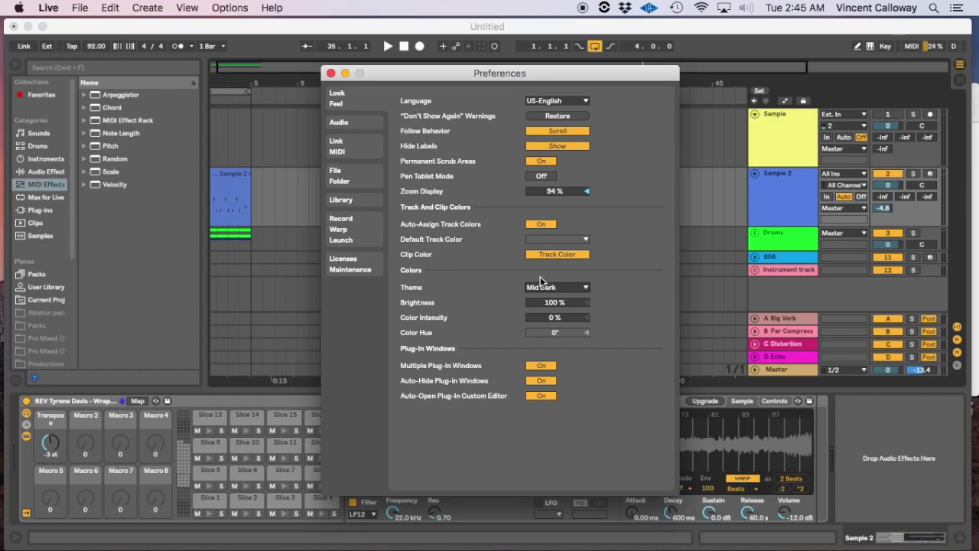
{"action": "left_click", "coordinate": [540, 286]}
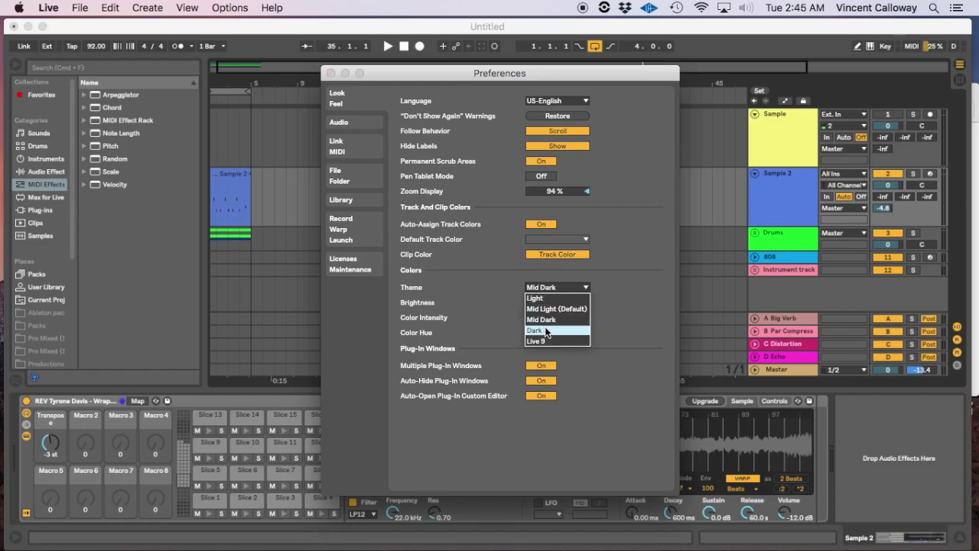
{"action": "left_click", "coordinate": [546, 331]}
{"action": "left_click", "coordinate": [545, 287]}
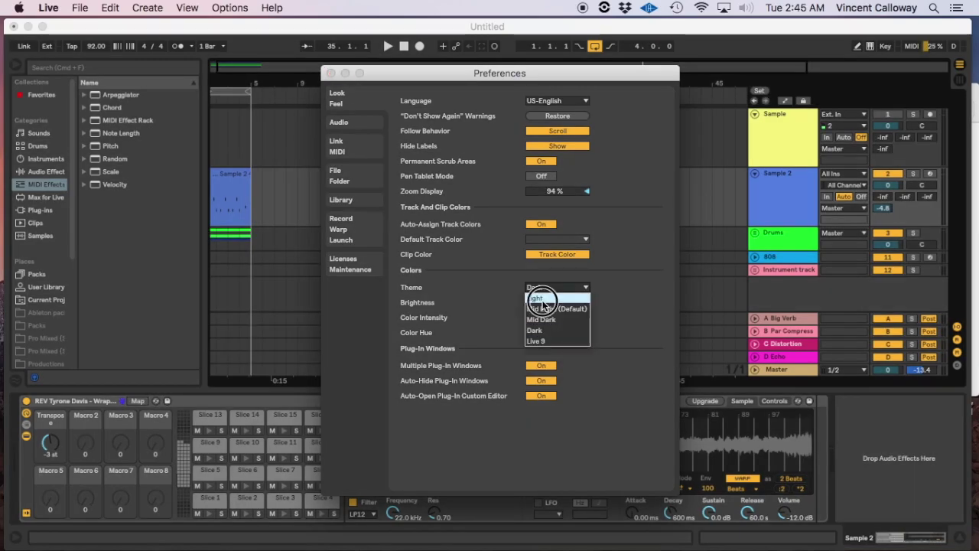
{"action": "left_click", "coordinate": [542, 298]}
{"action": "left_click", "coordinate": [540, 287]}
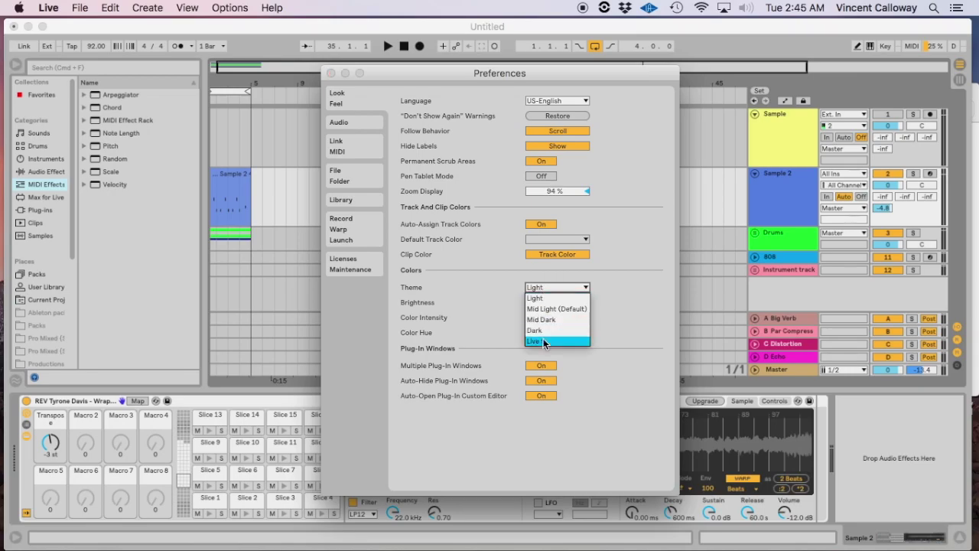
{"action": "left_click", "coordinate": [543, 340]}
{"action": "left_click", "coordinate": [544, 287]}
{"action": "left_click", "coordinate": [549, 317]}
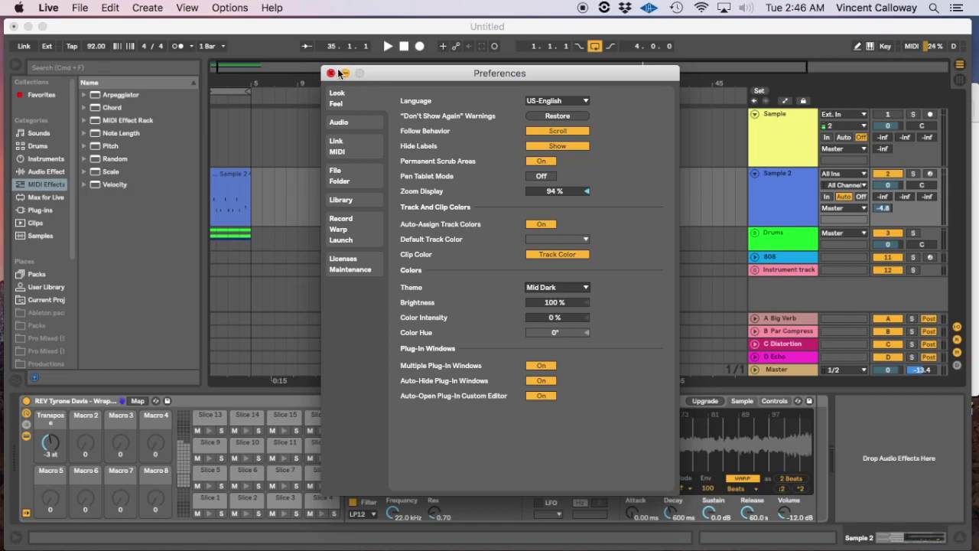
Set the colour theme to Mid Light (Default) and close the preferences
{"action": "left_click", "coordinate": [541, 289]}
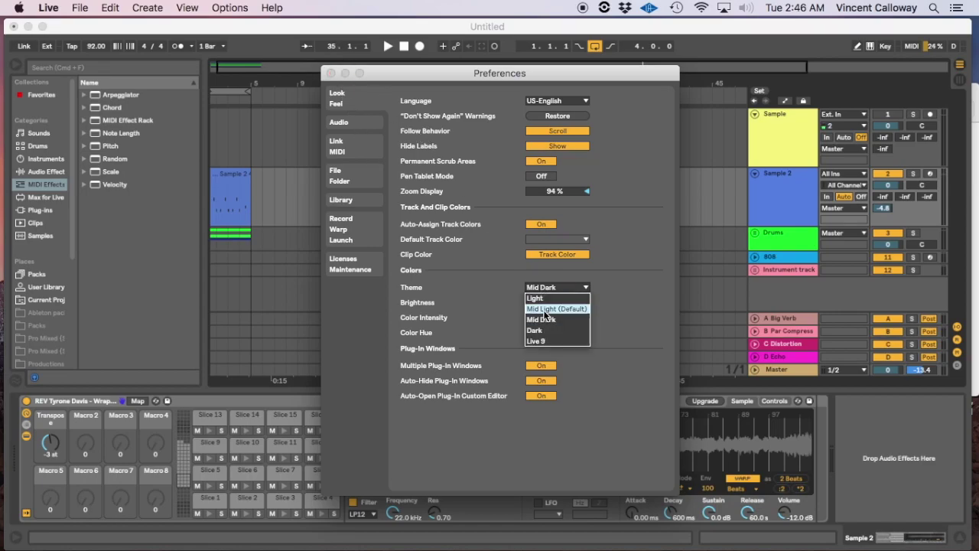
{"action": "left_click", "coordinate": [546, 307]}
{"action": "left_click", "coordinate": [330, 72]}
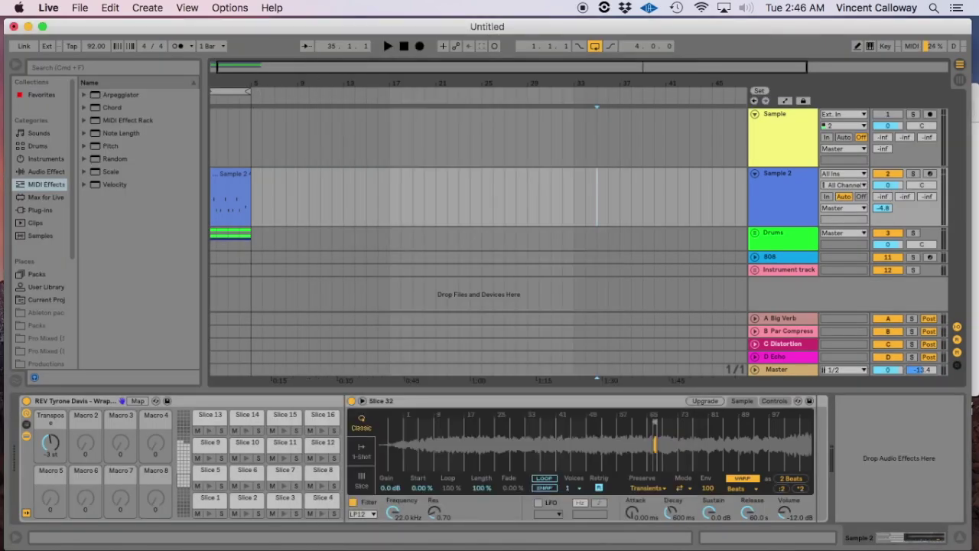
Unfold the 808 track in the arrangement and show its Massive instrument
{"action": "scroll", "coordinate": [73, 313], "scroll_direction": "down", "scroll_amount": 5}
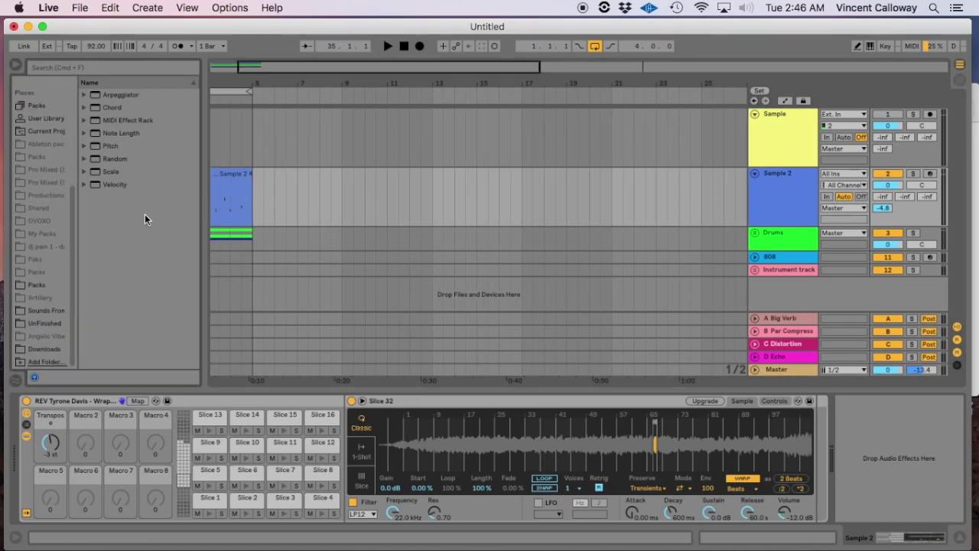
{"action": "left_click_drag", "start_coordinate": [244, 86], "coordinate": [238, 165]}
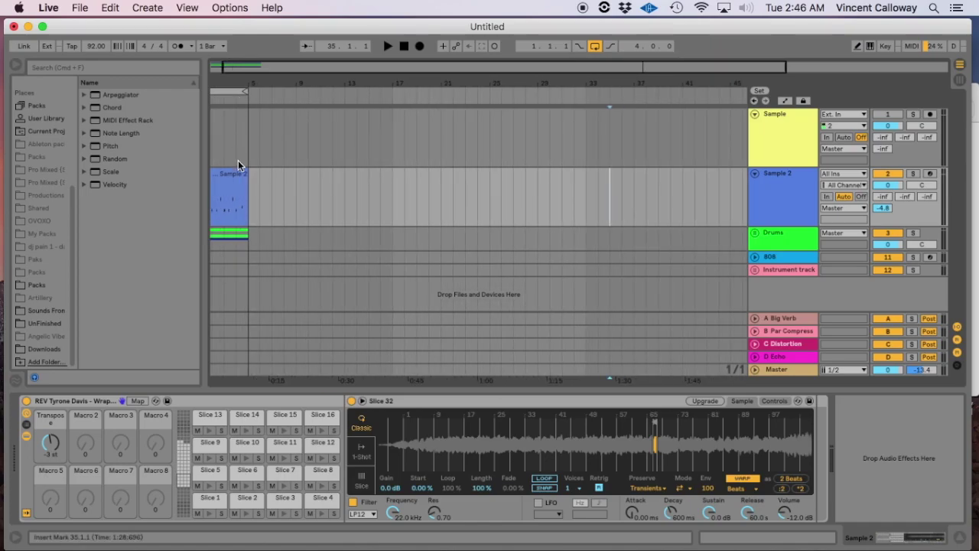
{"action": "key", "text": "super+z"}
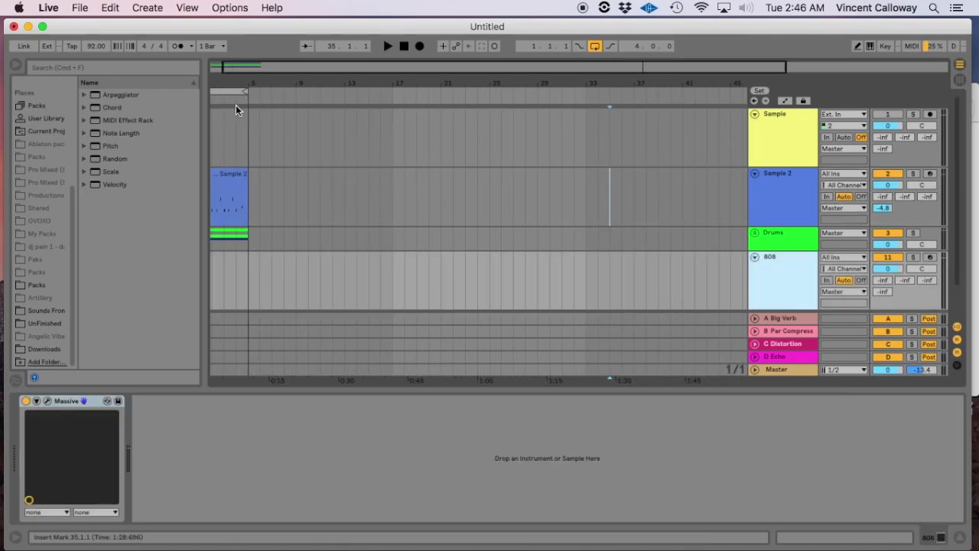
{"action": "left_click_drag", "start_coordinate": [260, 67], "coordinate": [304, 103]}
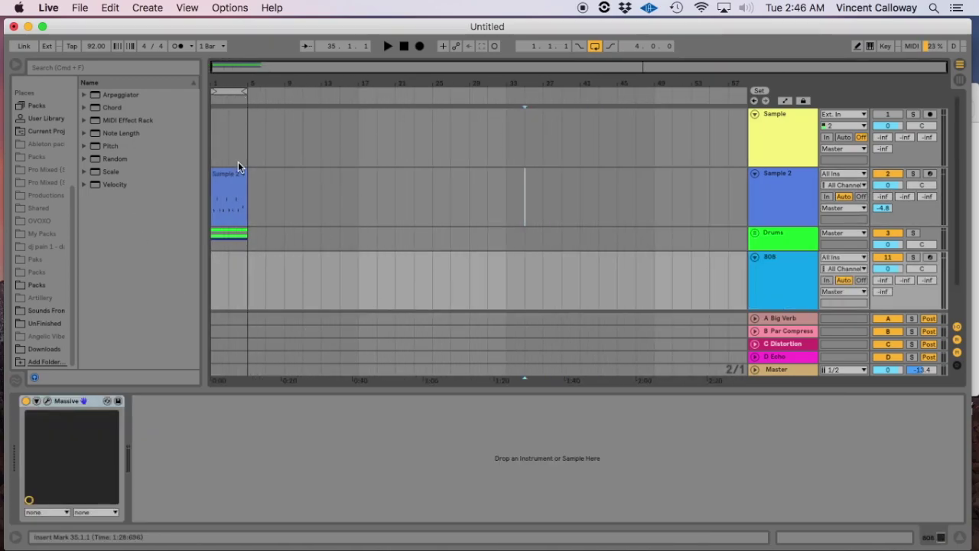
Select the Sample track and fold the 808, Sample 2 and Sample tracks
{"action": "left_click", "coordinate": [780, 134]}
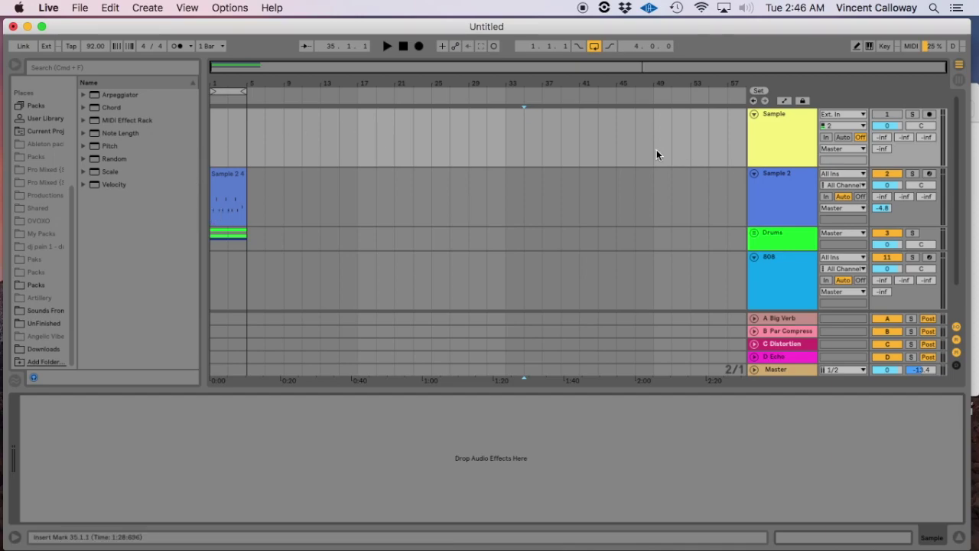
{"action": "left_click", "coordinate": [754, 259]}
{"action": "left_click", "coordinate": [754, 176]}
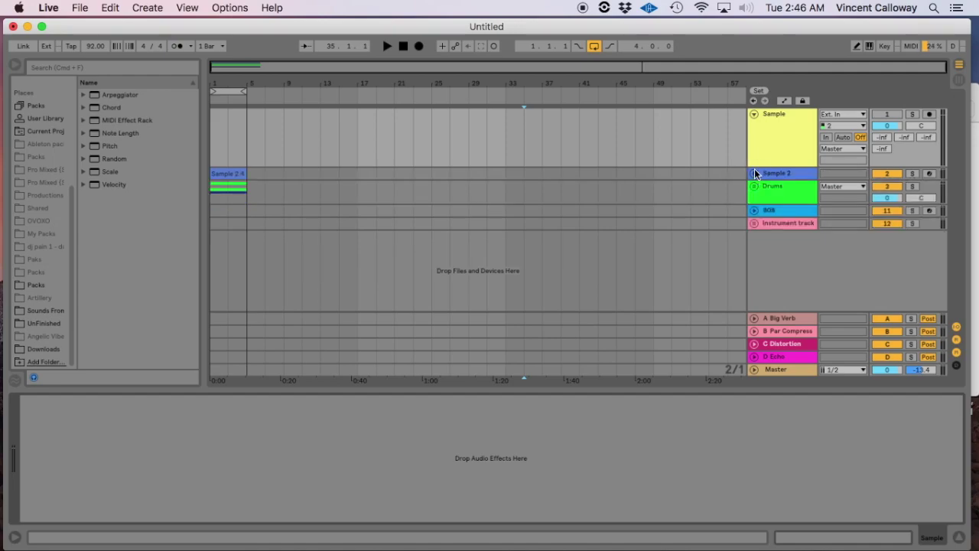
{"action": "left_click", "coordinate": [755, 116]}
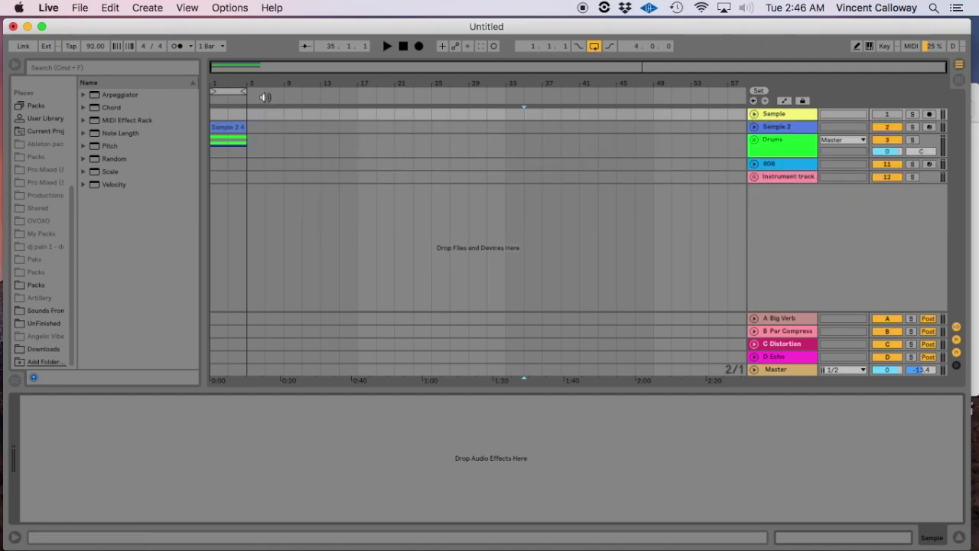
Select the whole content of the arrangement across all tracks
{"action": "left_click_drag", "start_coordinate": [260, 87], "coordinate": [265, 87]}
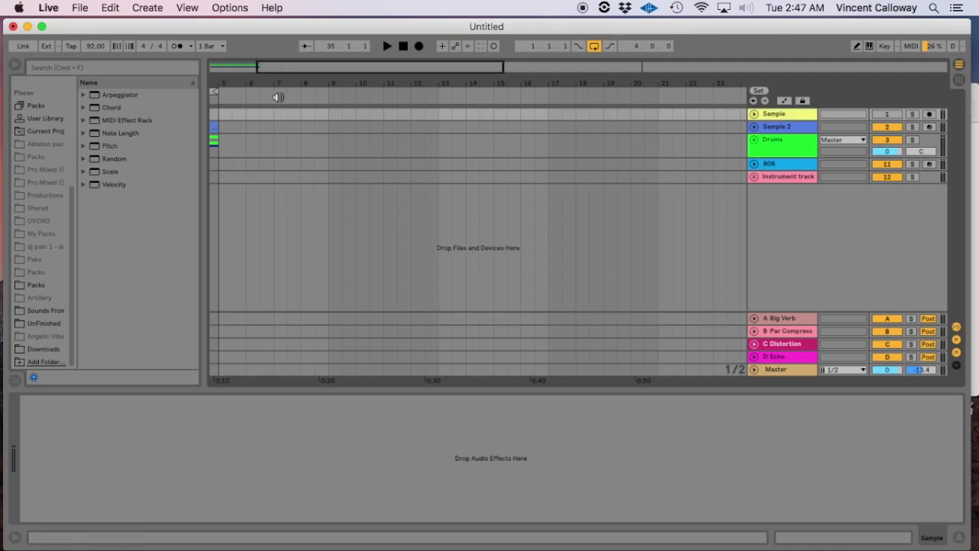
{"action": "scroll", "coordinate": [336, 168], "scroll_direction": "left", "scroll_amount": 4}
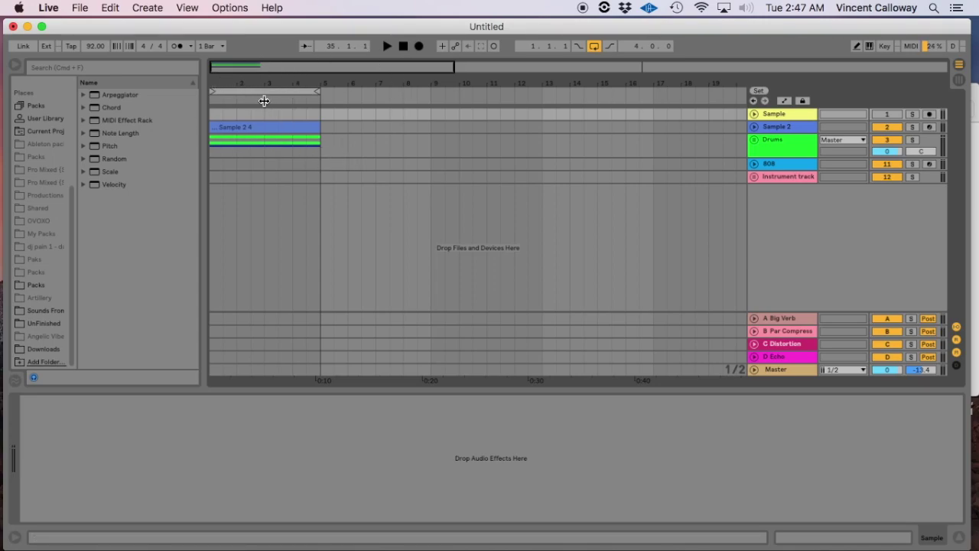
{"action": "mouse_move", "coordinate": [233, 67]}
{"action": "left_mouse_down"}
{"action": "mouse_move", "coordinate": [233, 88]}
{"action": "mouse_move", "coordinate": [229, 68]}
{"action": "left_mouse_up"}
{"action": "key", "text": "super+a"}
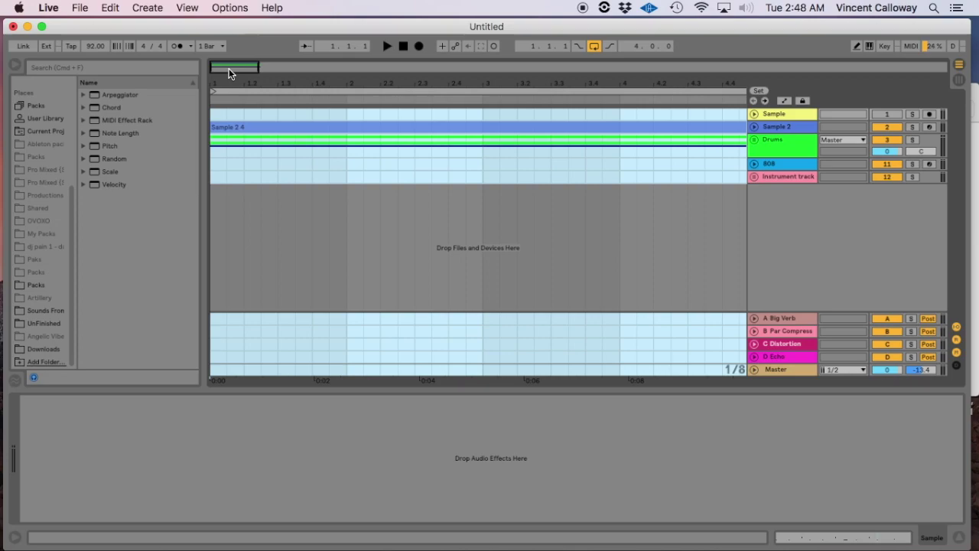
{"action": "left_click_drag", "start_coordinate": [228, 68], "coordinate": [229, 83]}
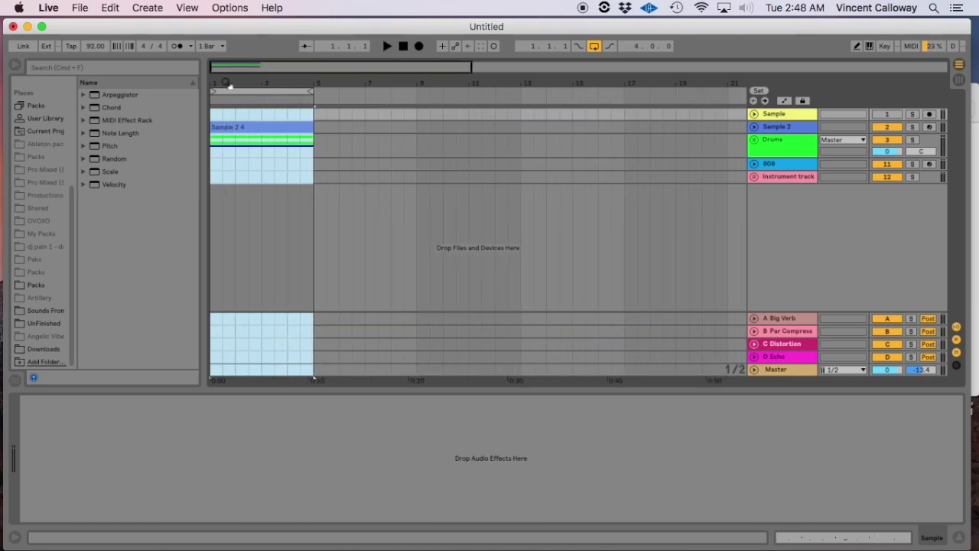
{"action": "left_click_drag", "start_coordinate": [226, 82], "coordinate": [227, 90]}
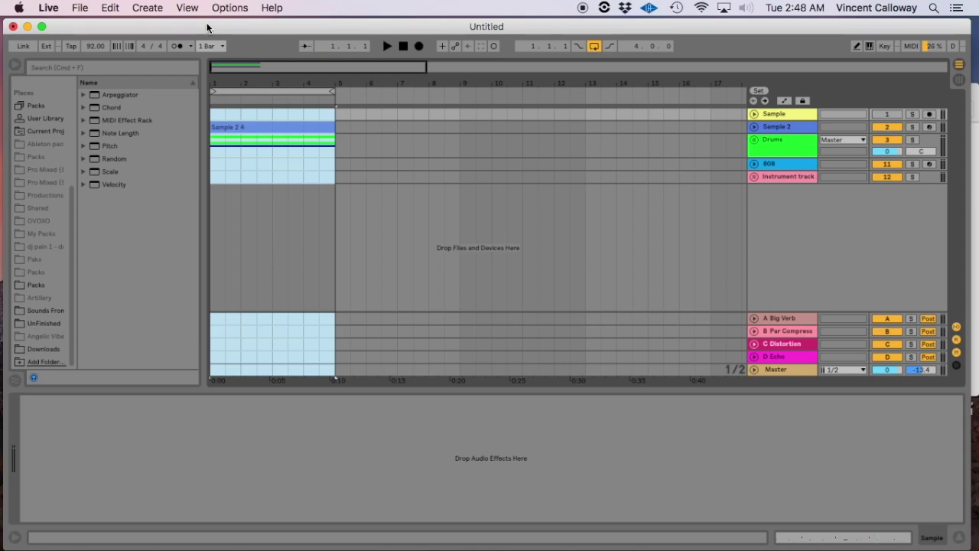
{"action": "left_click_drag", "start_coordinate": [239, 86], "coordinate": [239, 77]}
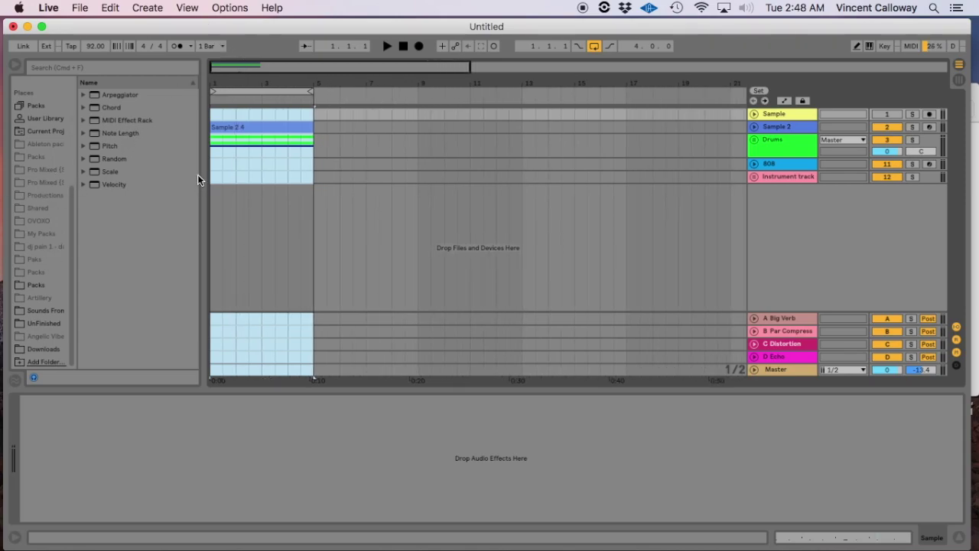
{"action": "left_click_drag", "start_coordinate": [73, 202], "coordinate": [72, 243]}
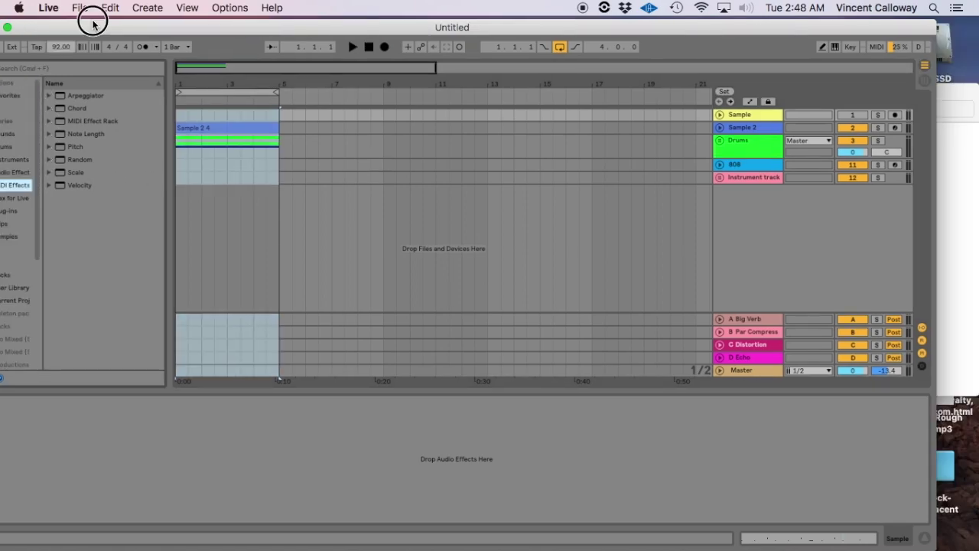
{"action": "left_click_drag", "start_coordinate": [92, 23], "coordinate": [125, 24]}
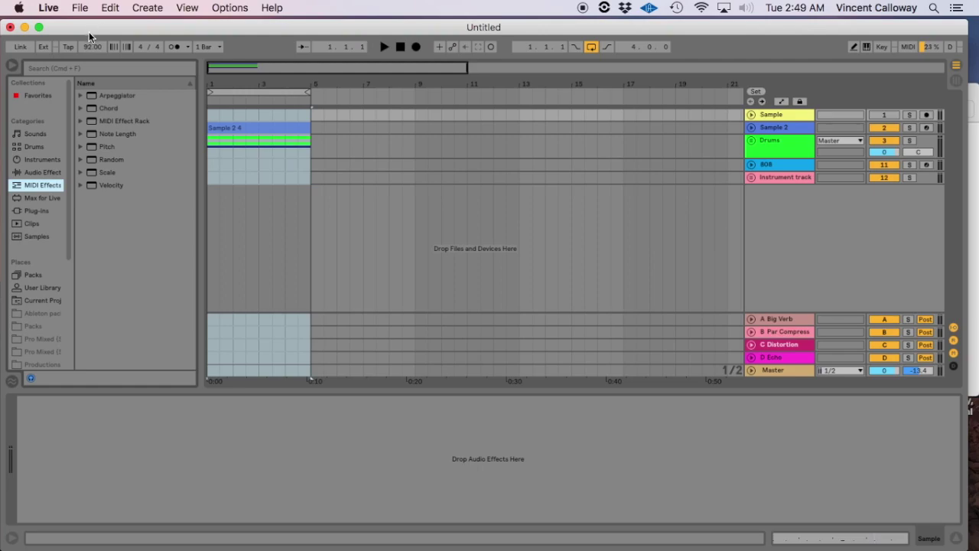
{"action": "left_click_drag", "start_coordinate": [89, 31], "coordinate": [96, 30]}
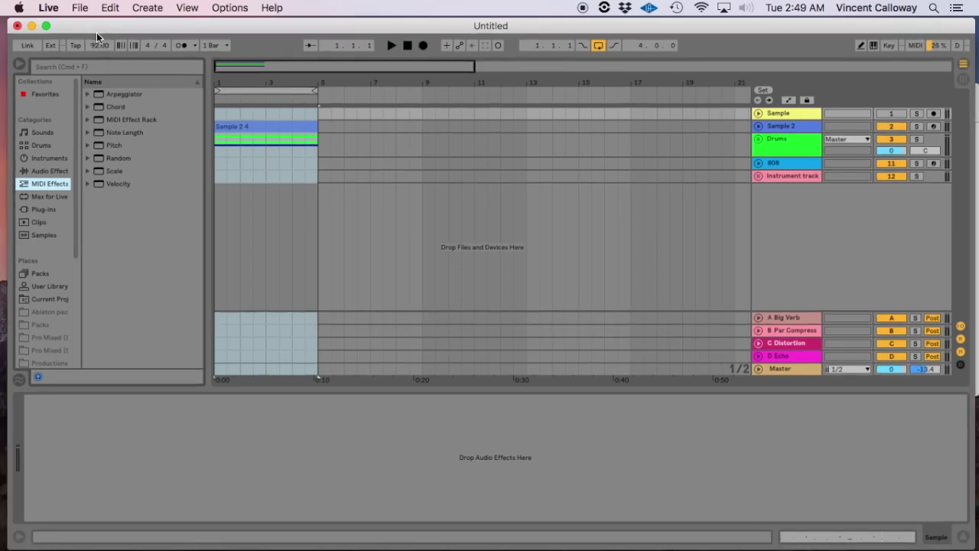
{"action": "left_click_drag", "start_coordinate": [96, 33], "coordinate": [117, 26]}
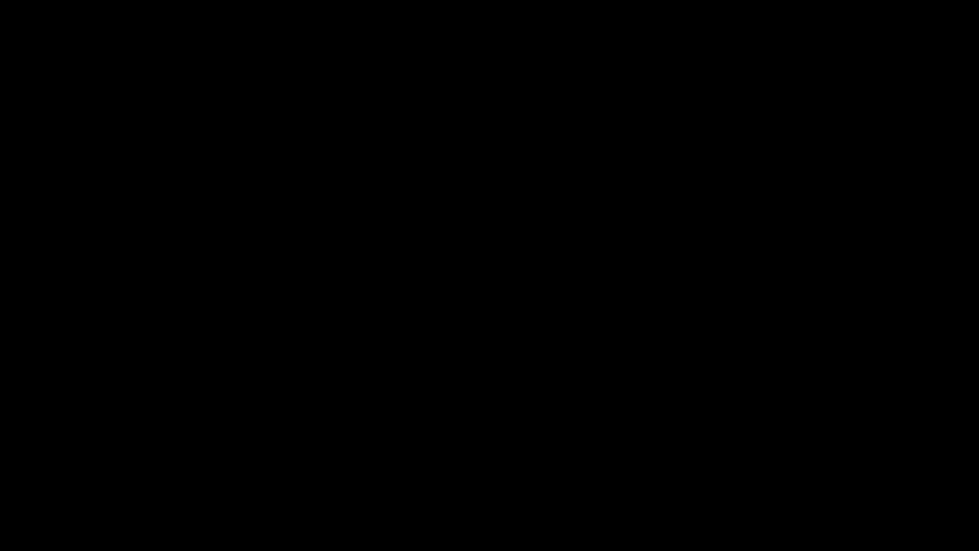